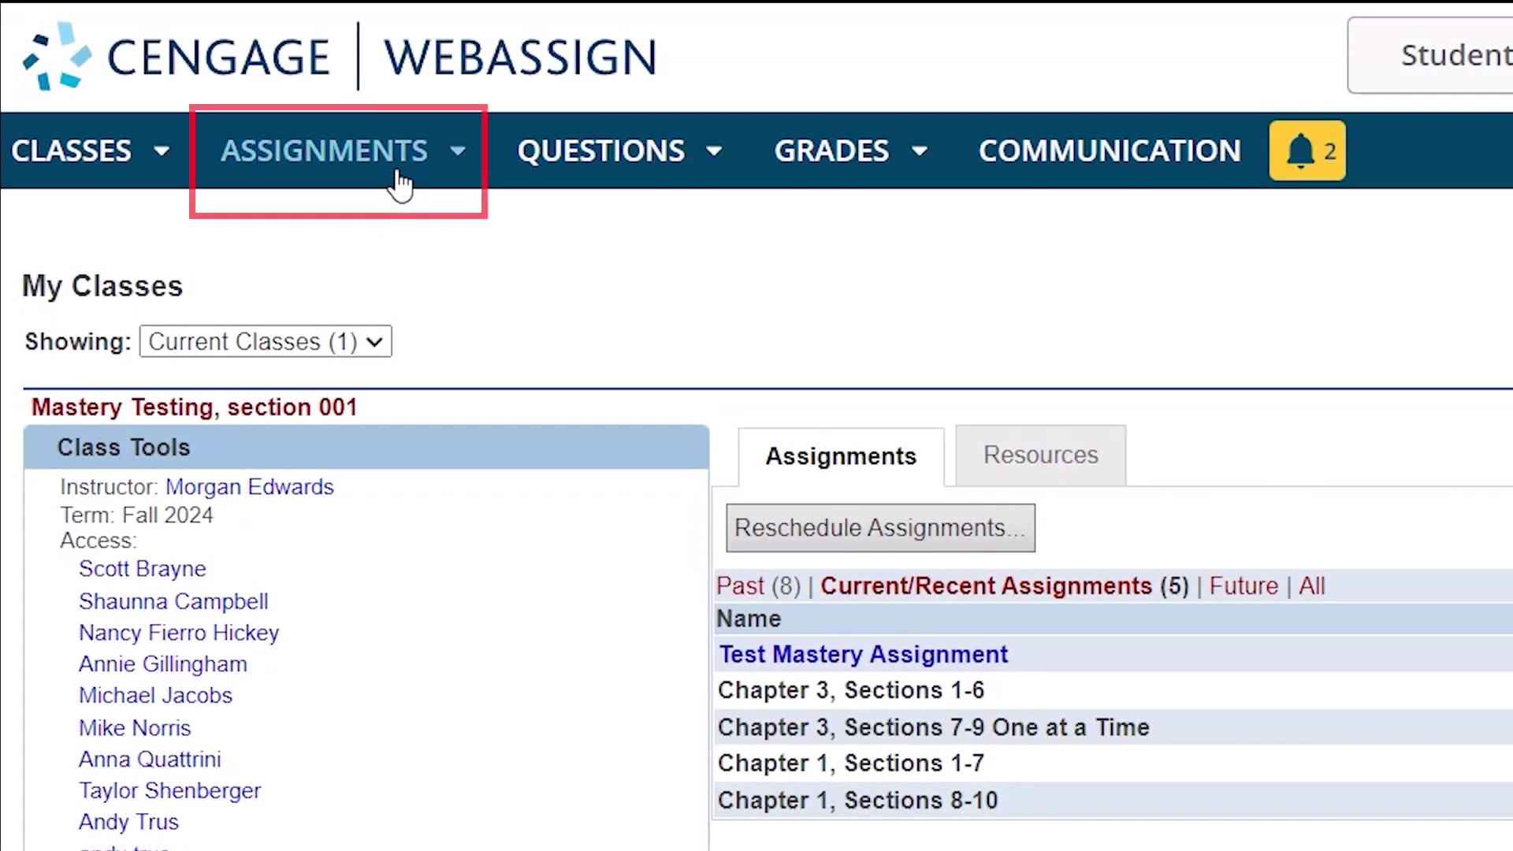
- Create a new assignment named 'Mastery Question Set Training' and expand its Questions section
left_click(401, 184)
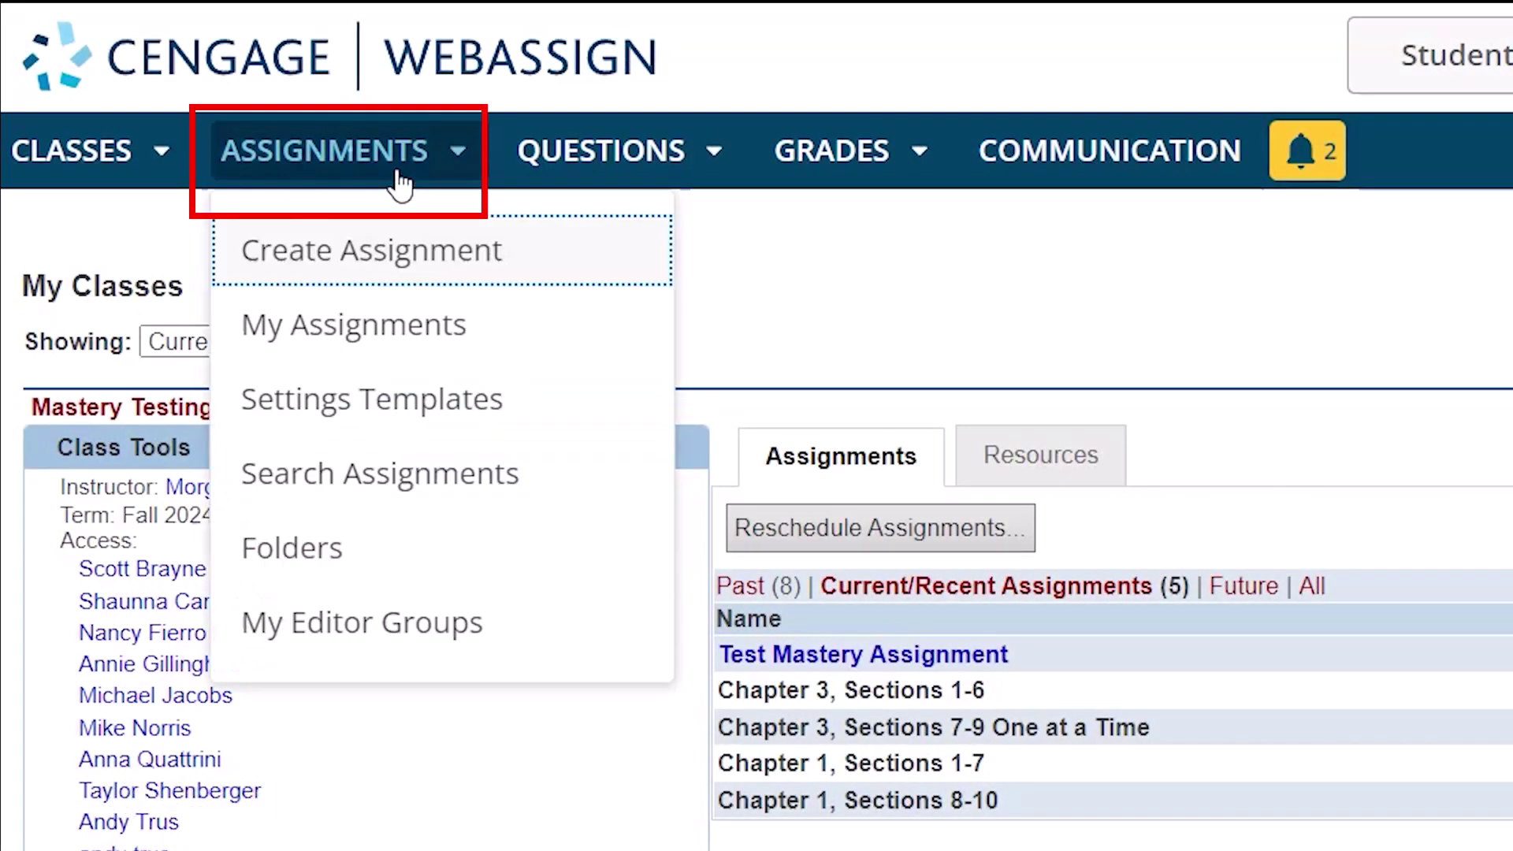
left_click(501, 275)
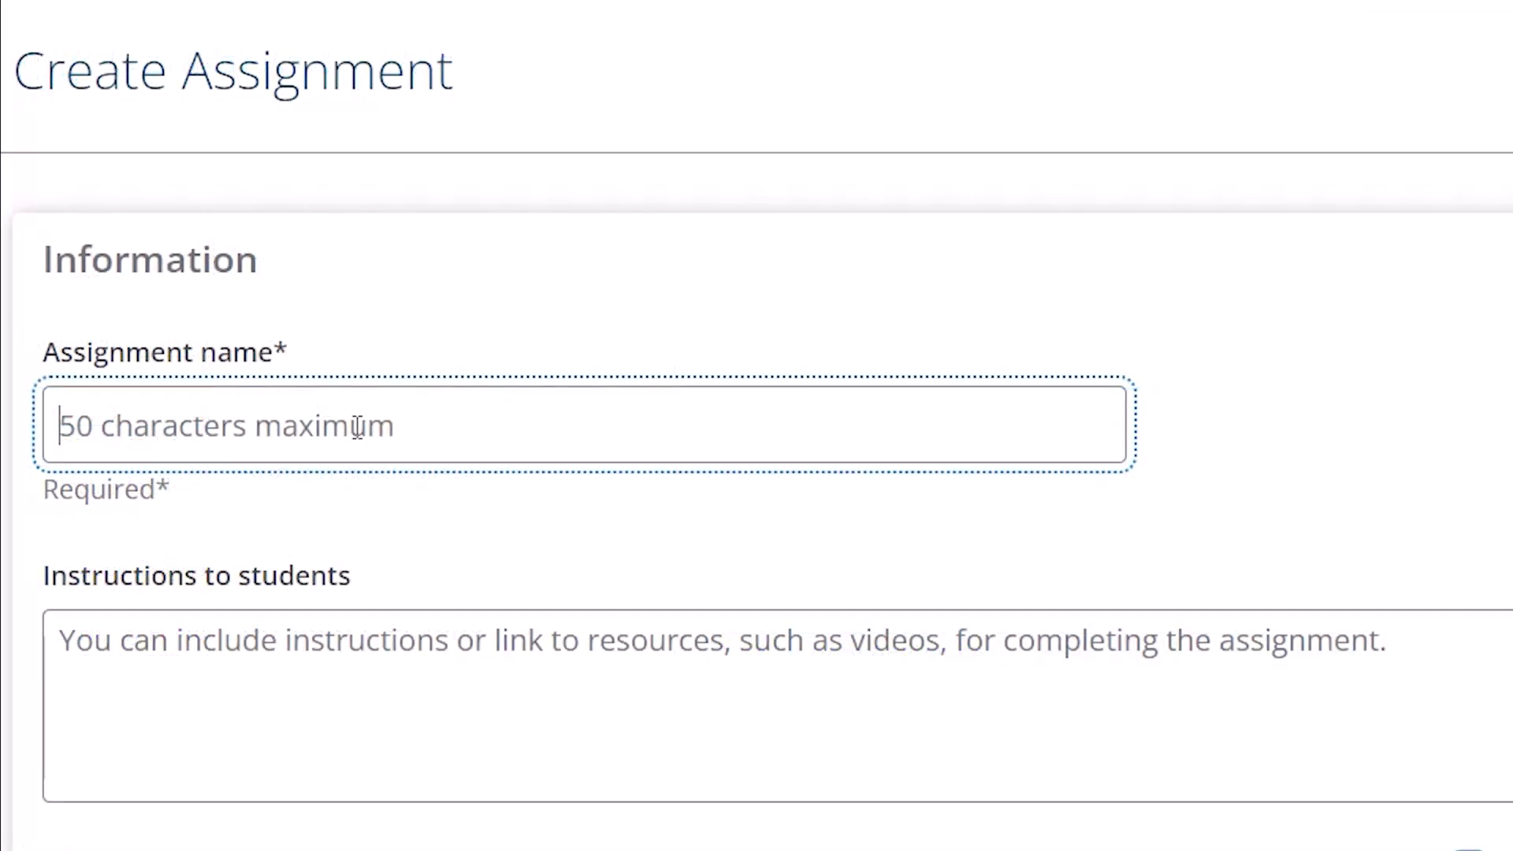
type("Mastery Q")
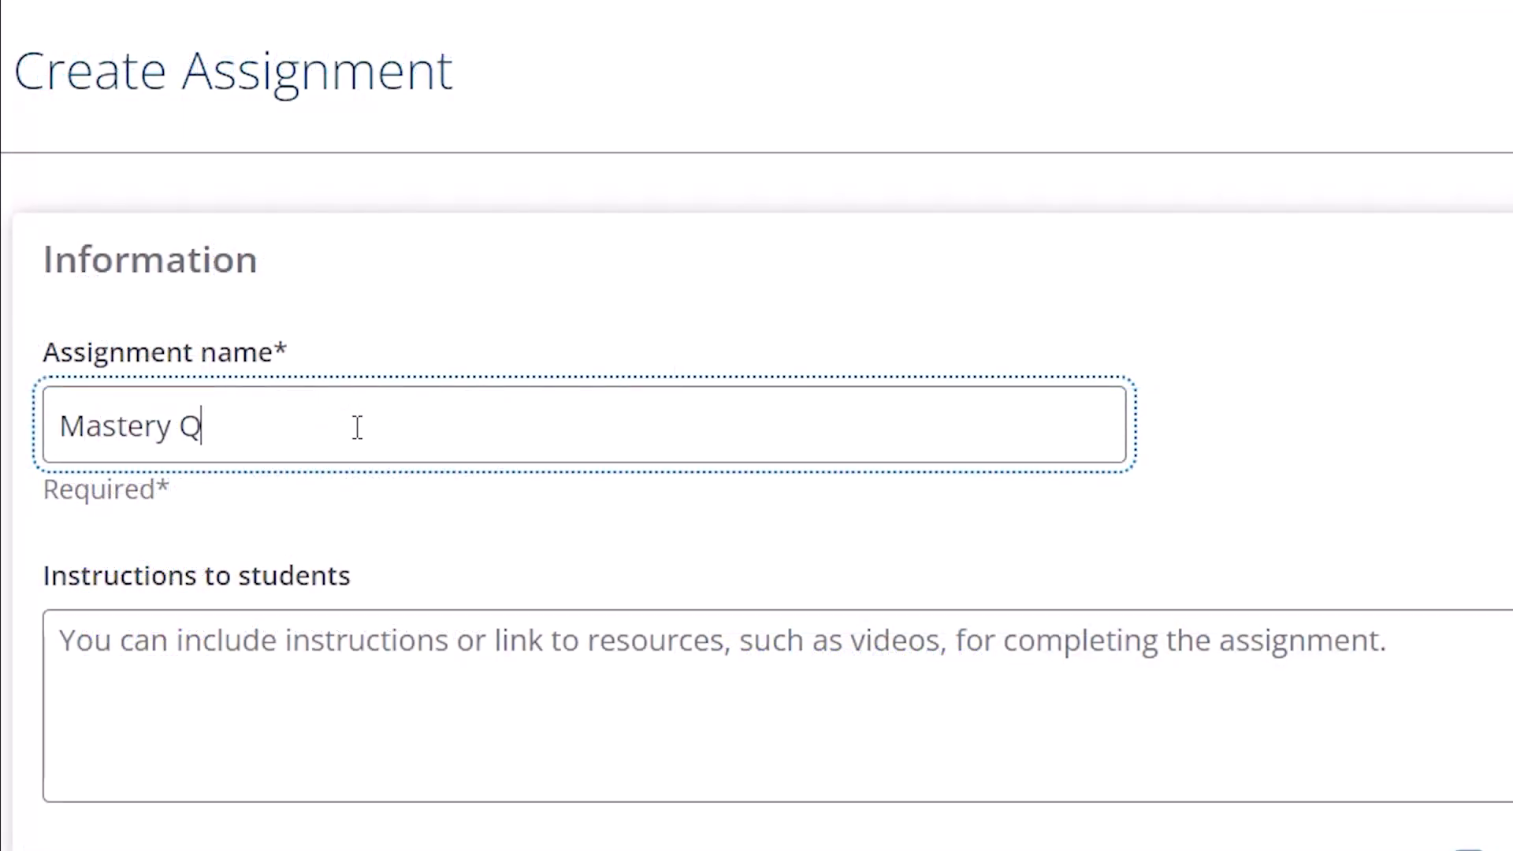
type("uestion Set Trainin")
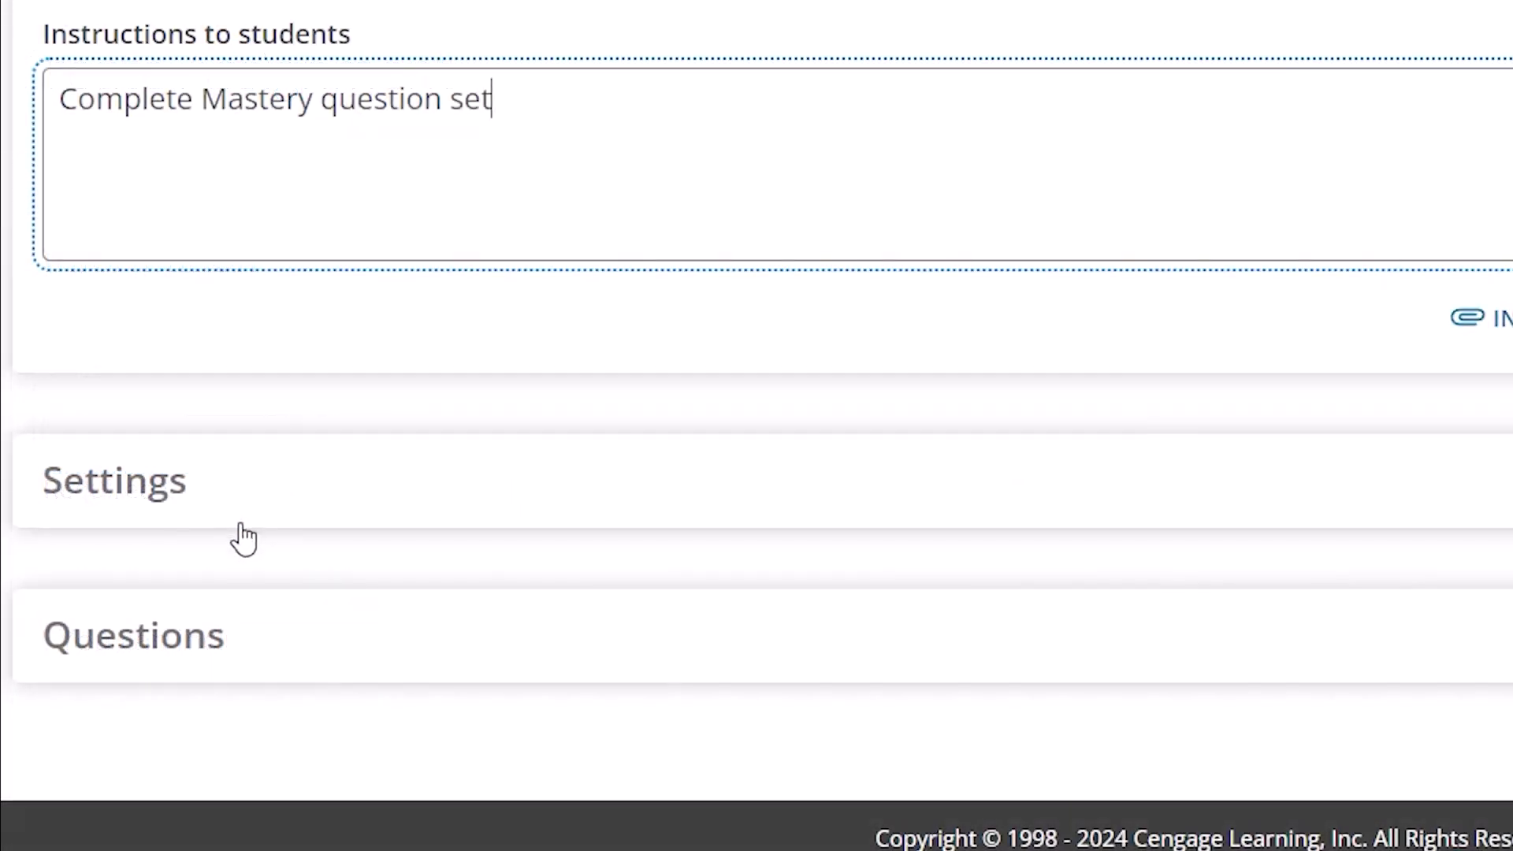
left_click(179, 631)
scroll(186, 632, "down", 3)
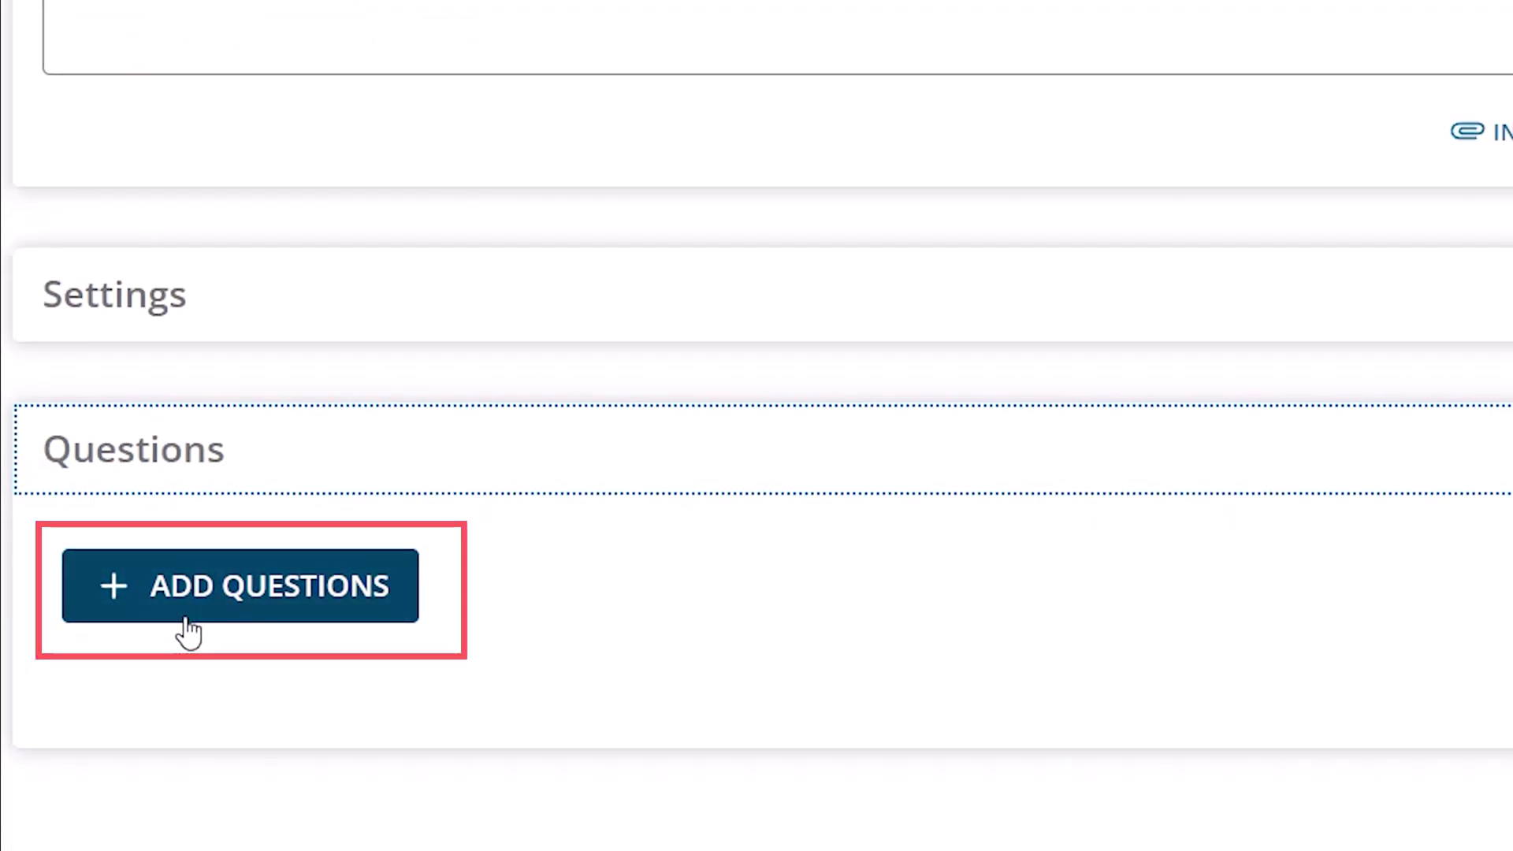
- Browse the Calculus textbook to chapter 6, section 6.2 Volumes questions
left_click(186, 630)
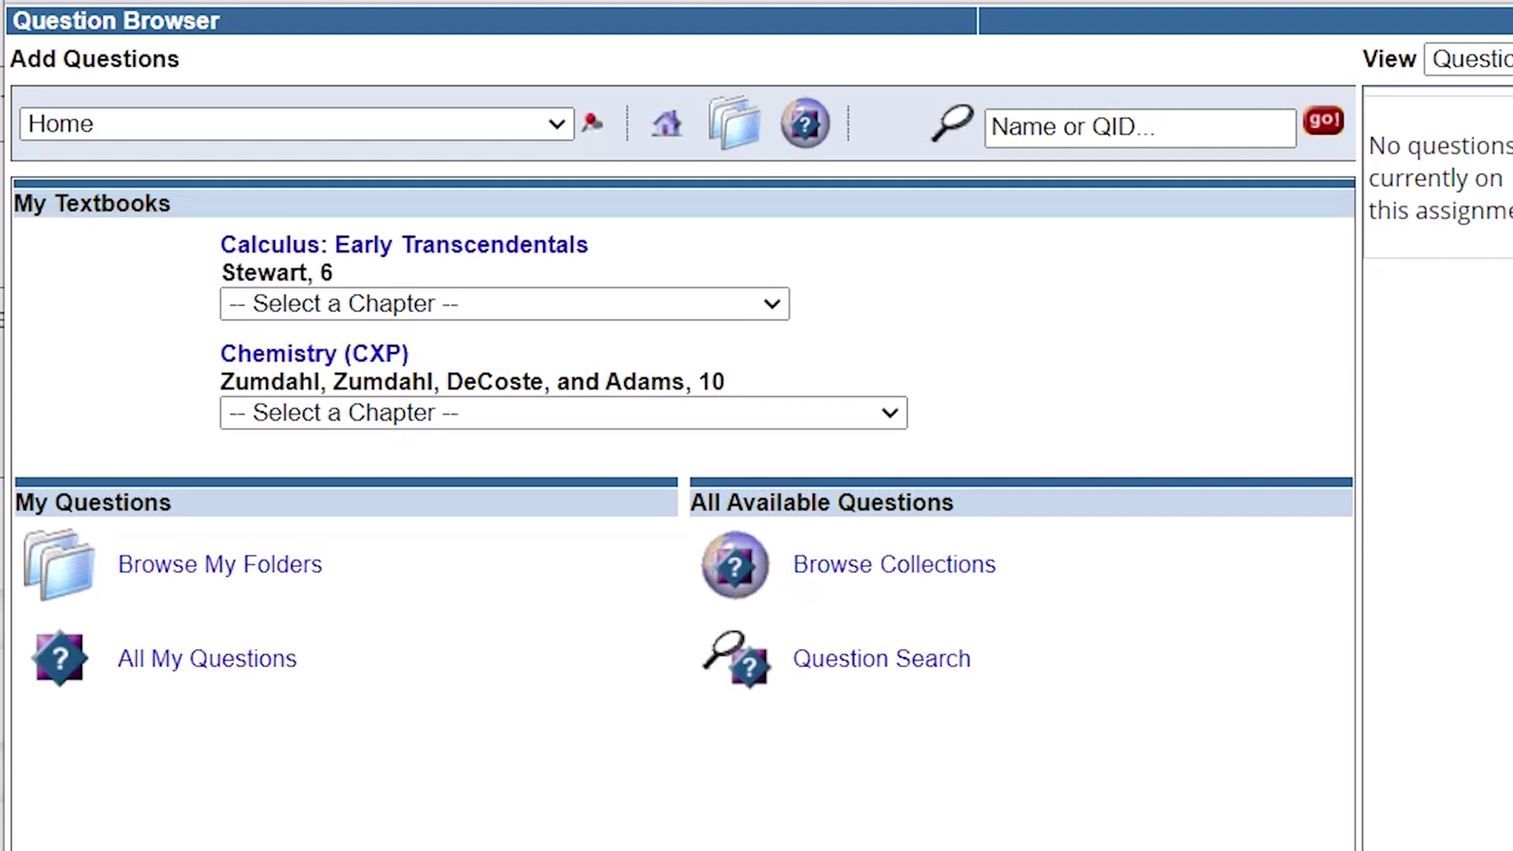
left_click(760, 315)
left_click(635, 557)
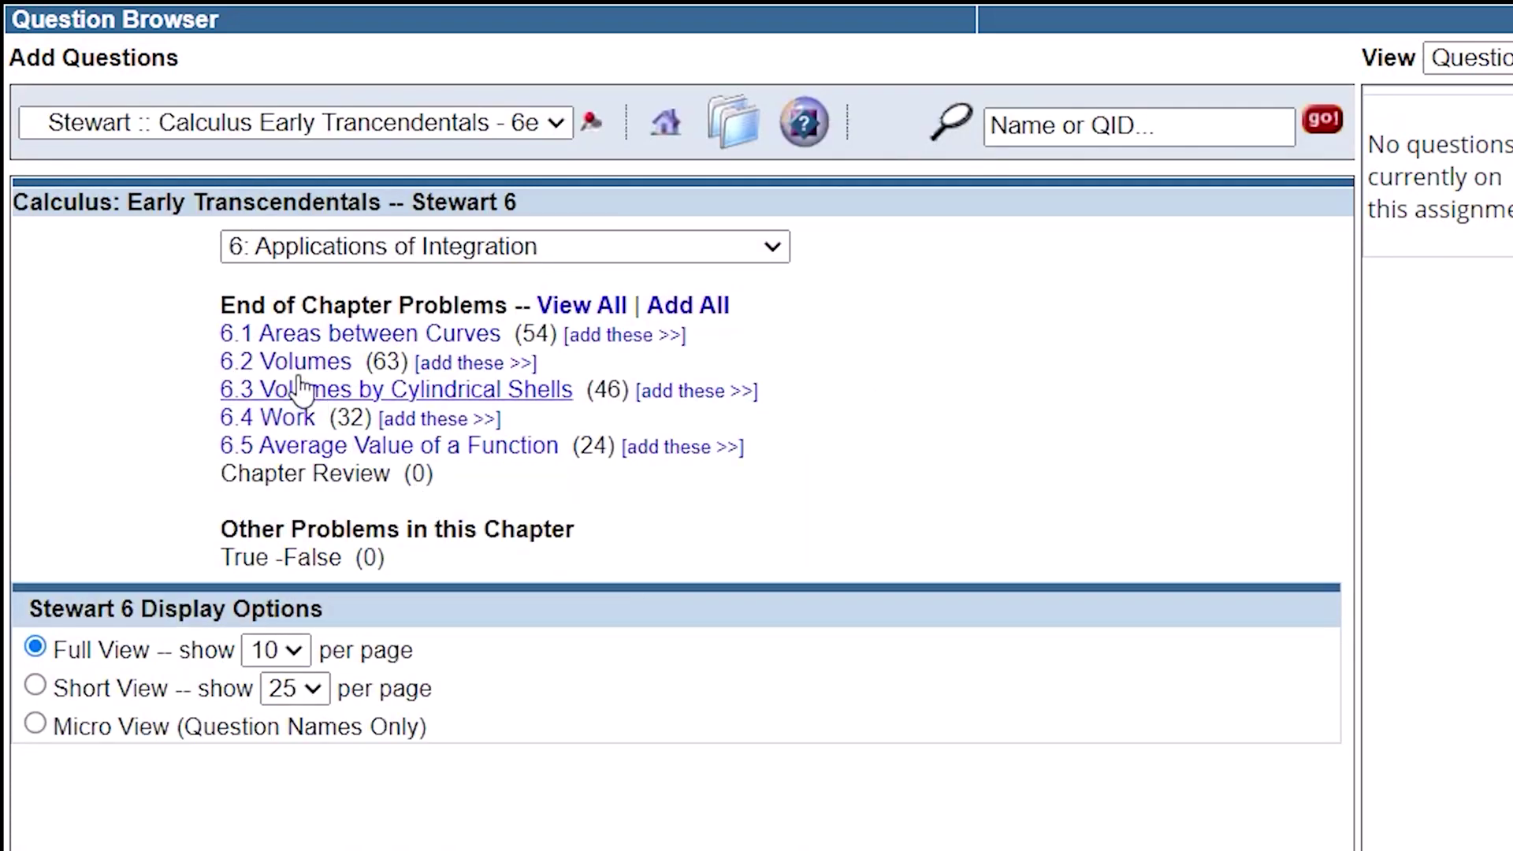
left_click(296, 386)
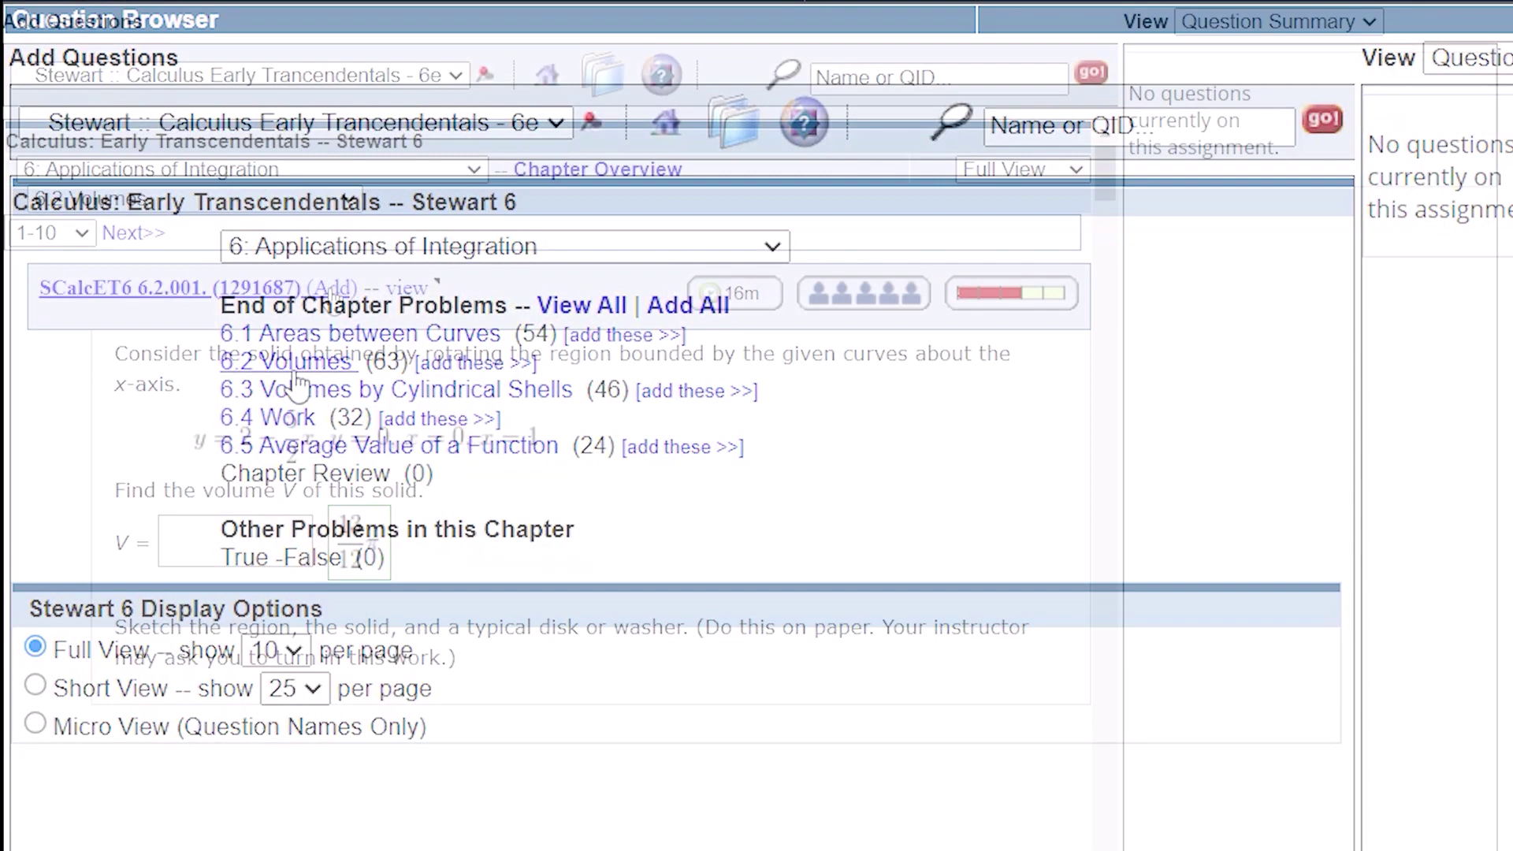
- Add ten 6.2 Volumes questions, 6.2.001 through 6.2.014, totalling 147m
left_click(329, 287)
scroll(382, 414, "down", 4)
scroll(386, 426, "down", 10)
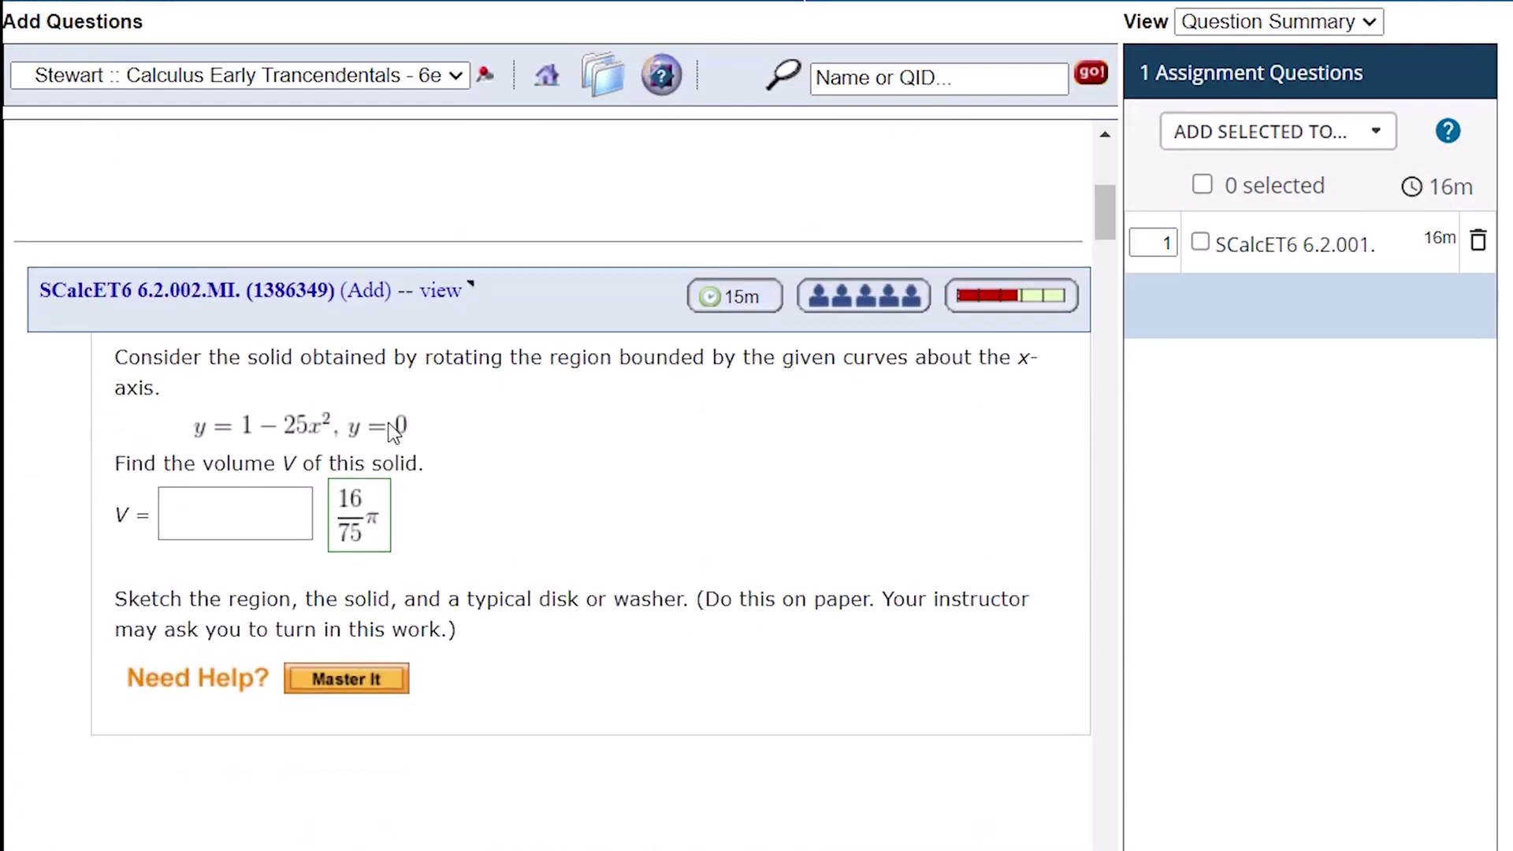
scroll(390, 425, "down", 10)
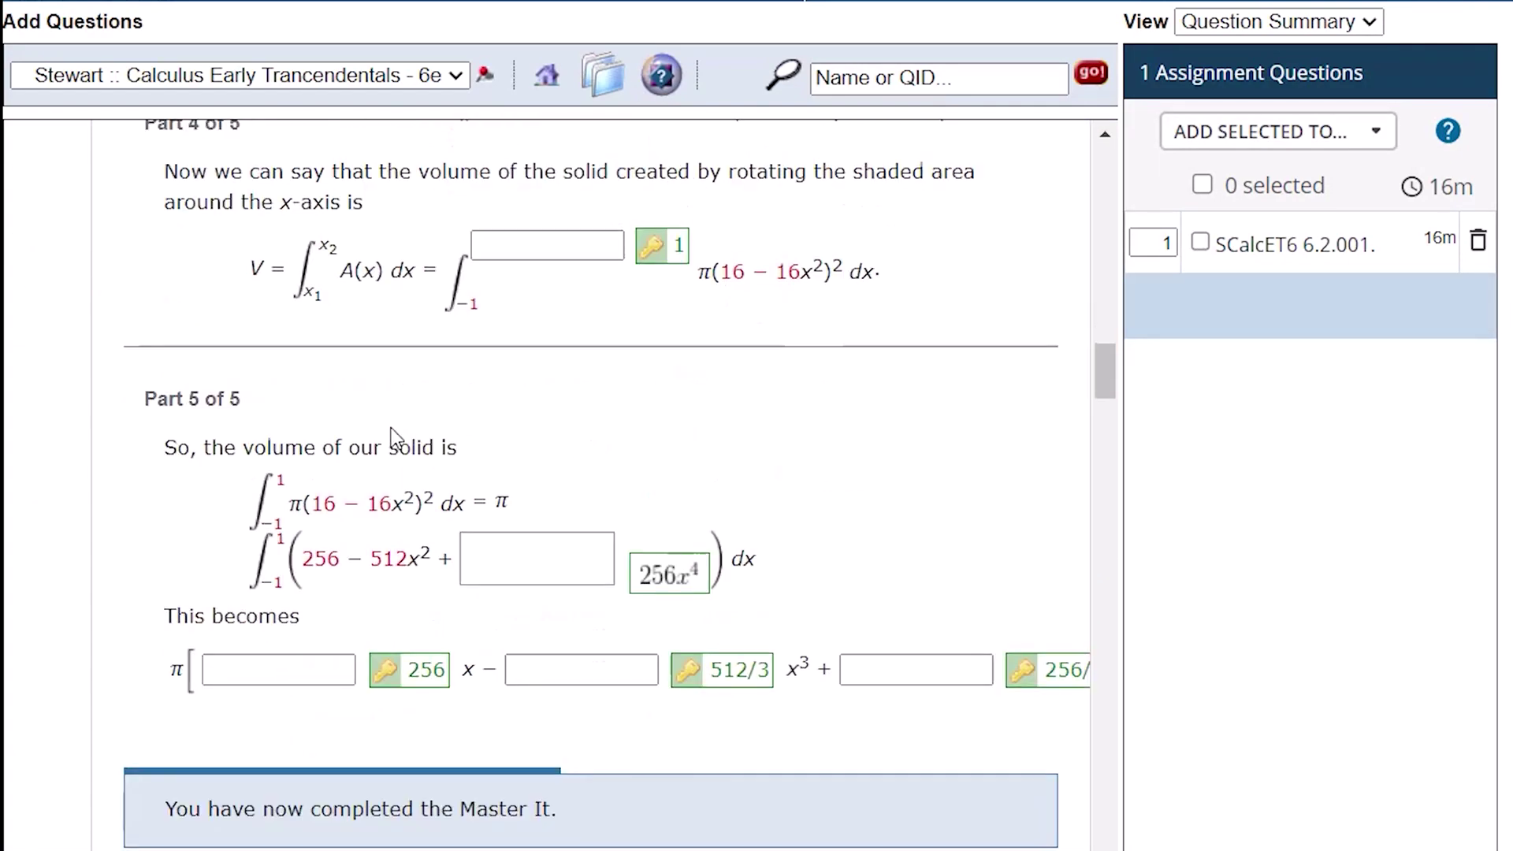
left_click(335, 376)
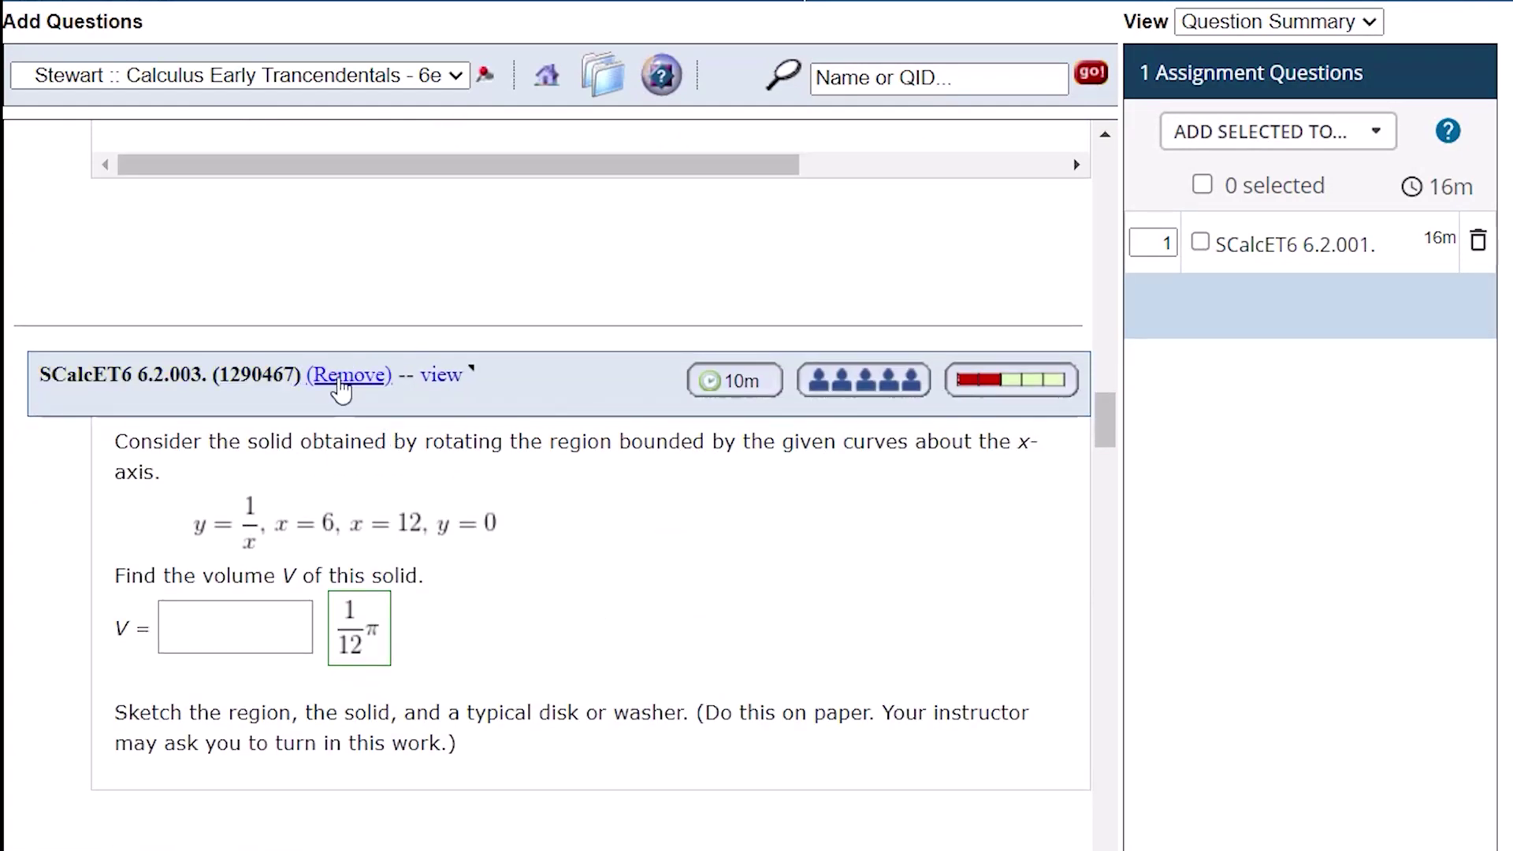
scroll(341, 386, "down", 8)
left_click(346, 224)
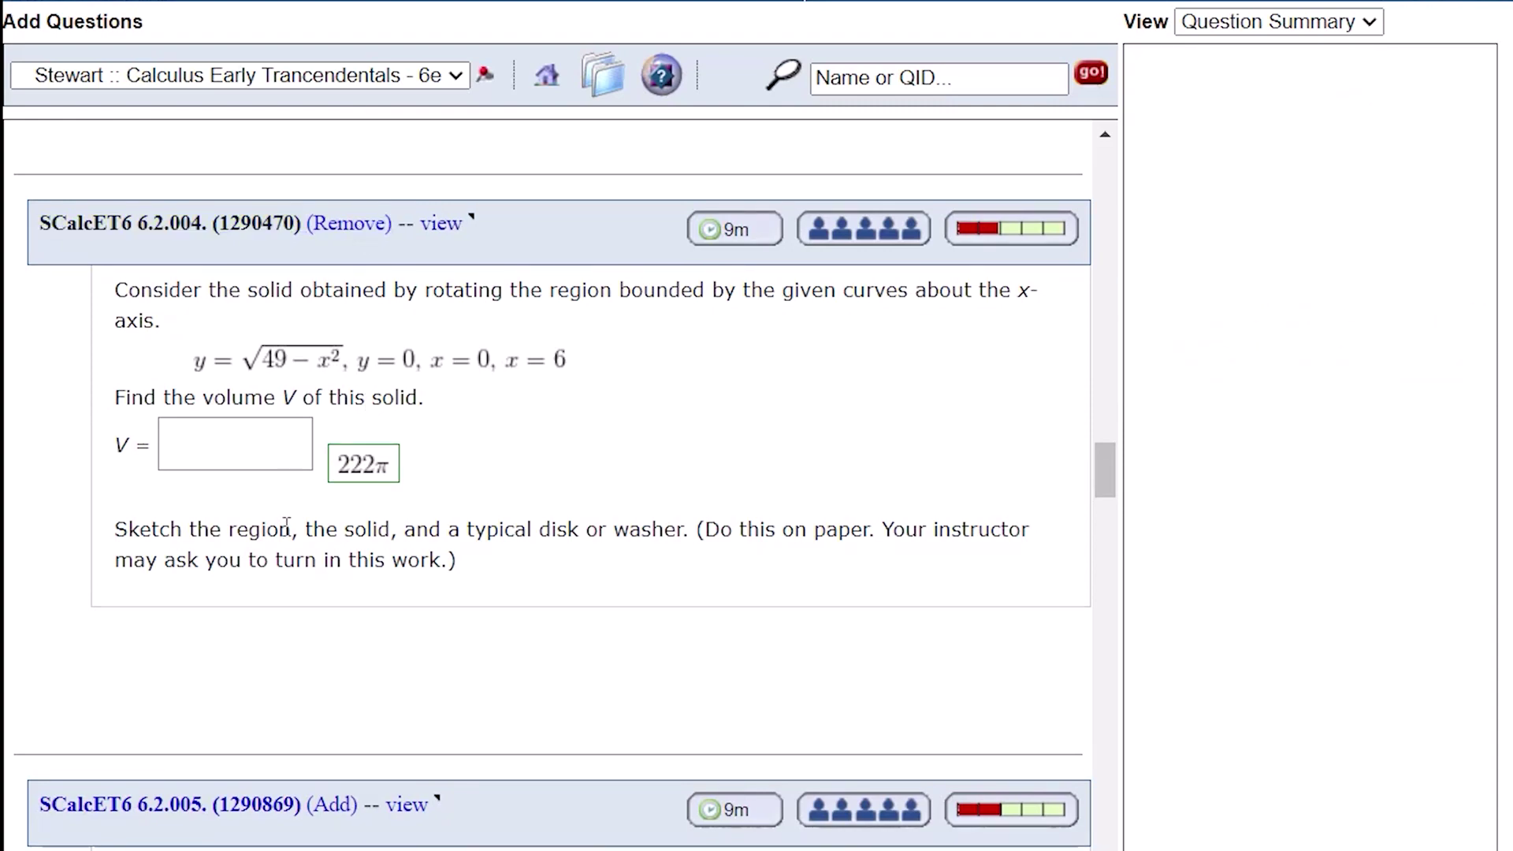
left_click(347, 804)
scroll(373, 671, "down", 10)
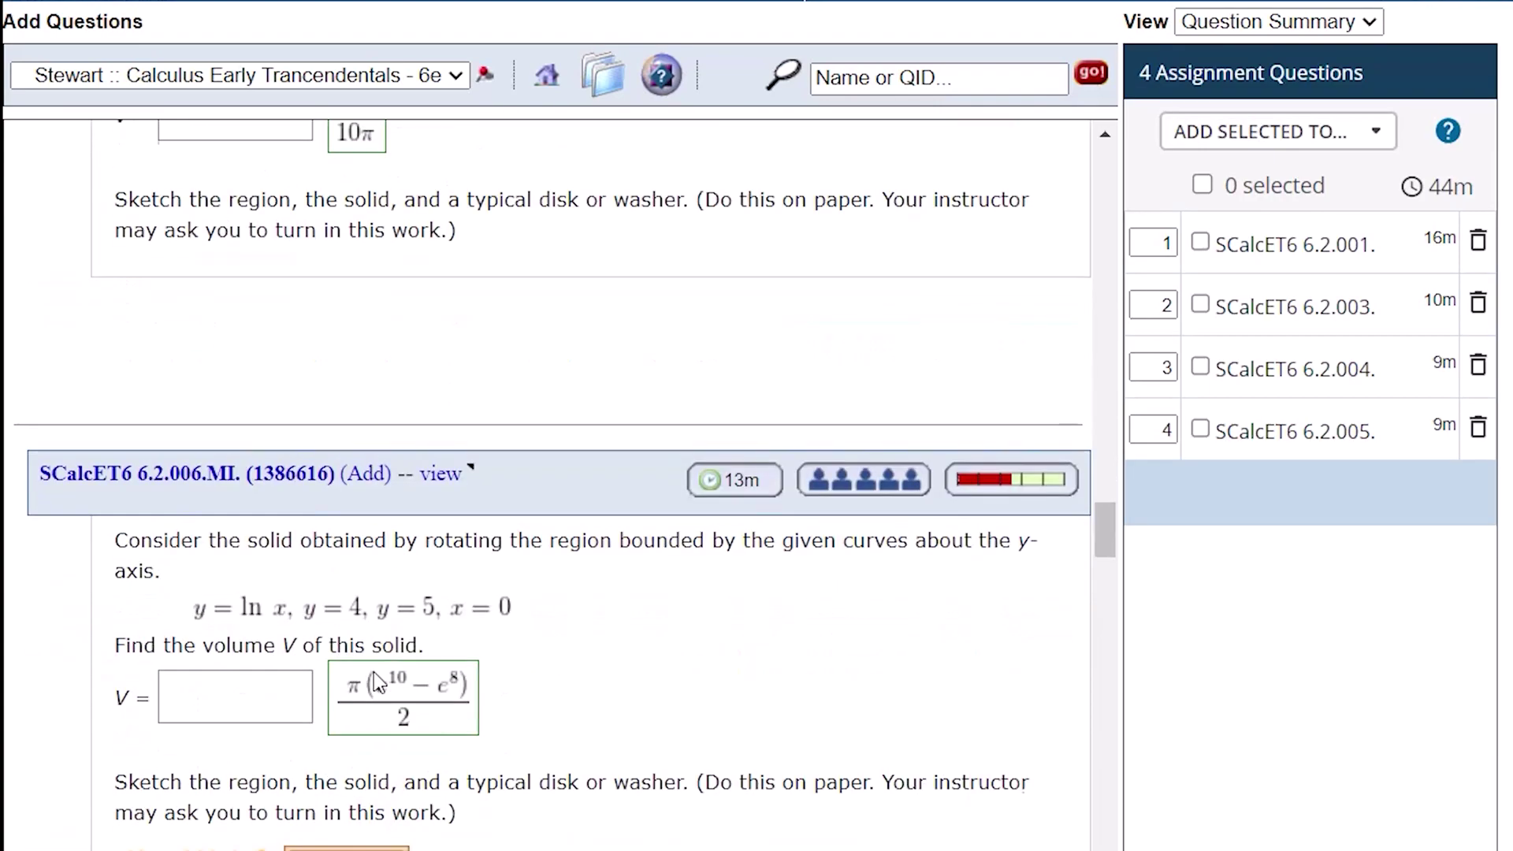
scroll(372, 650, "down", 8)
scroll(274, 418, "down", 3)
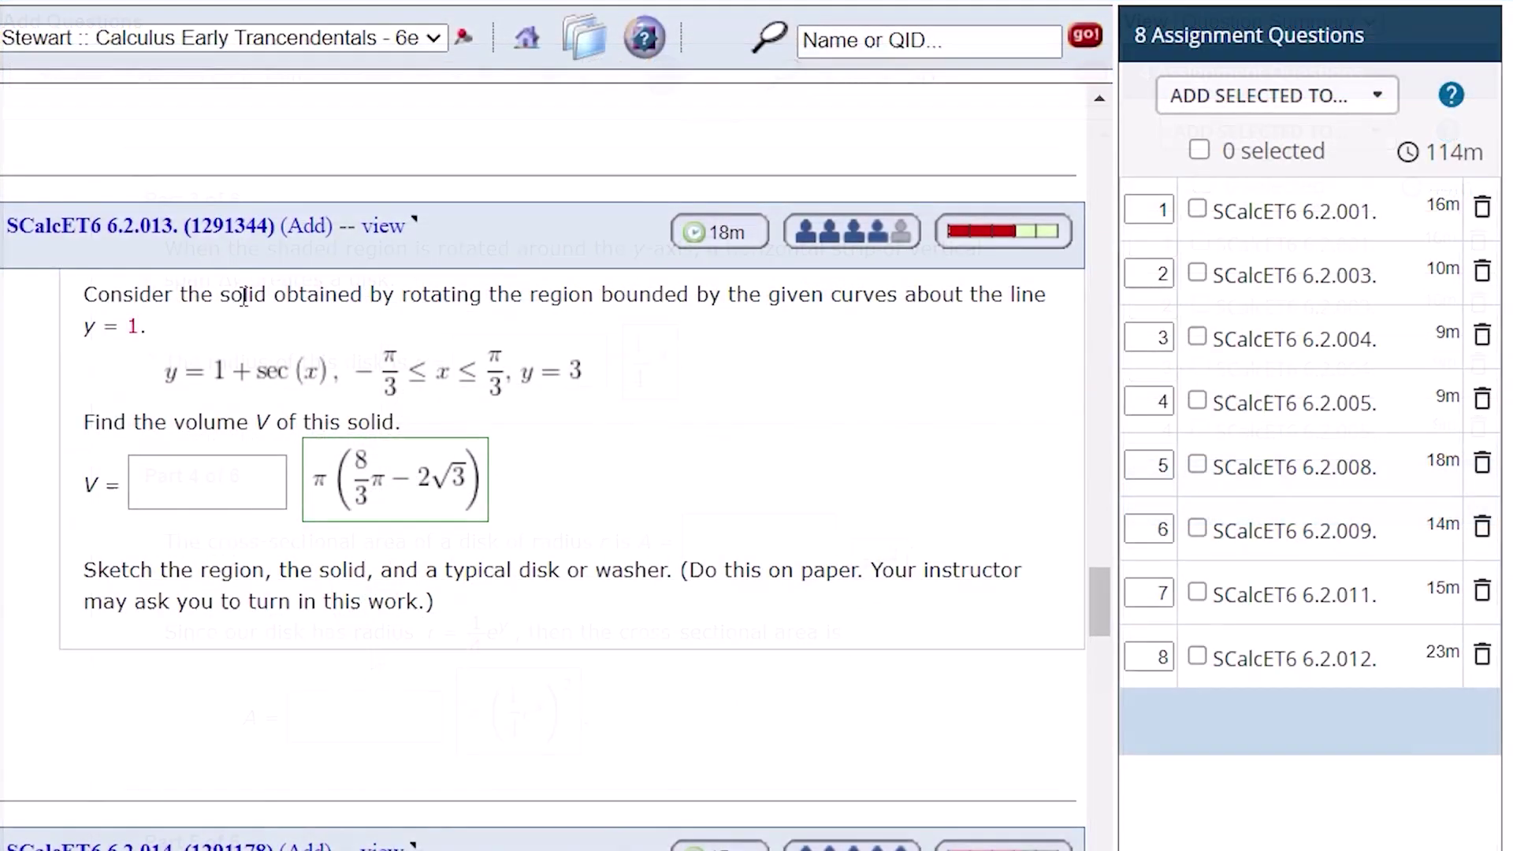
left_click(306, 227)
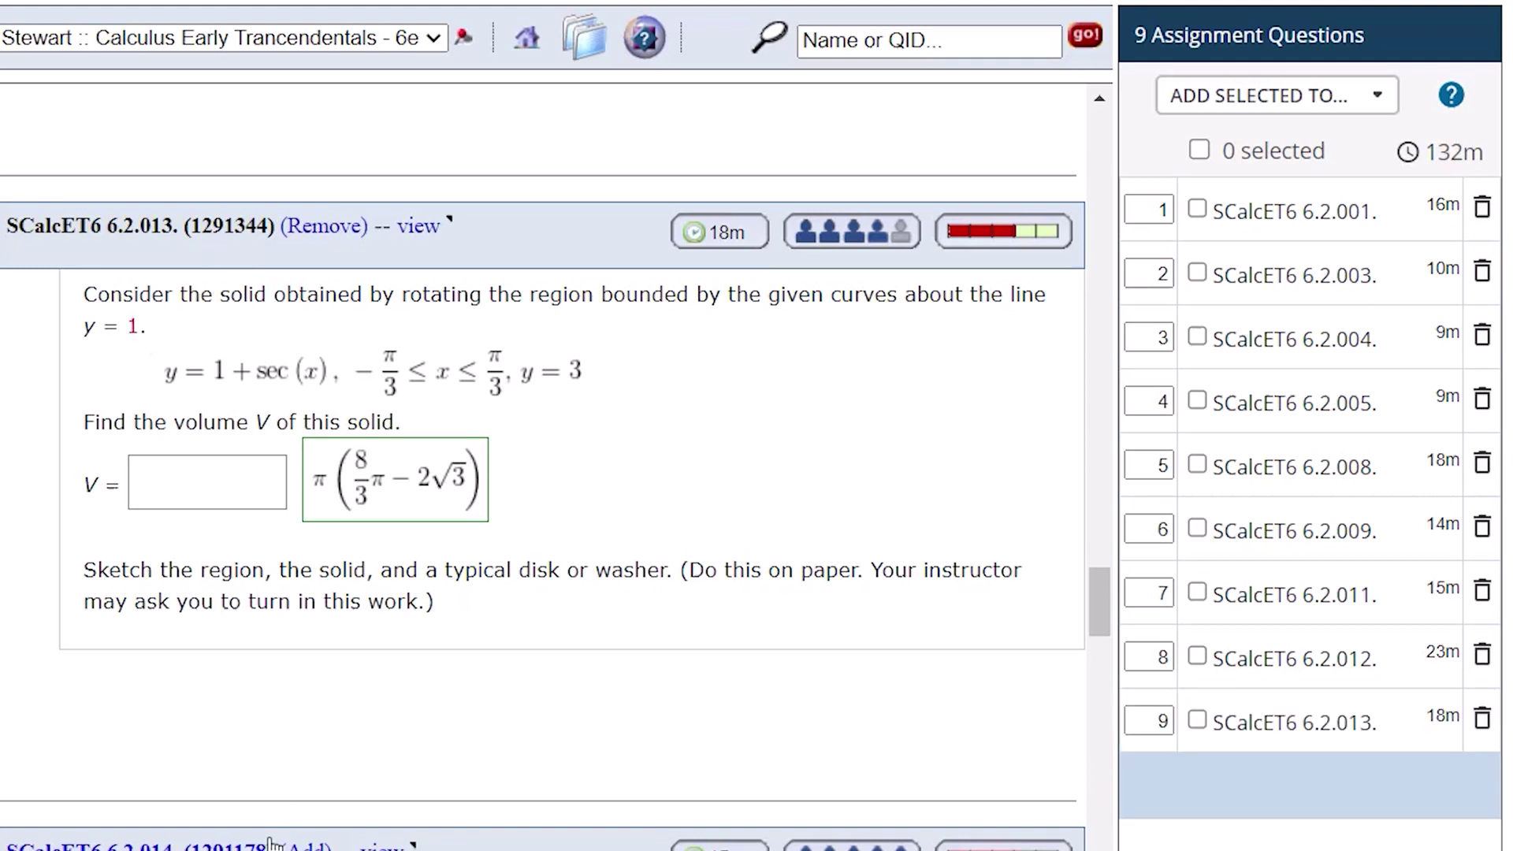
left_click(277, 844)
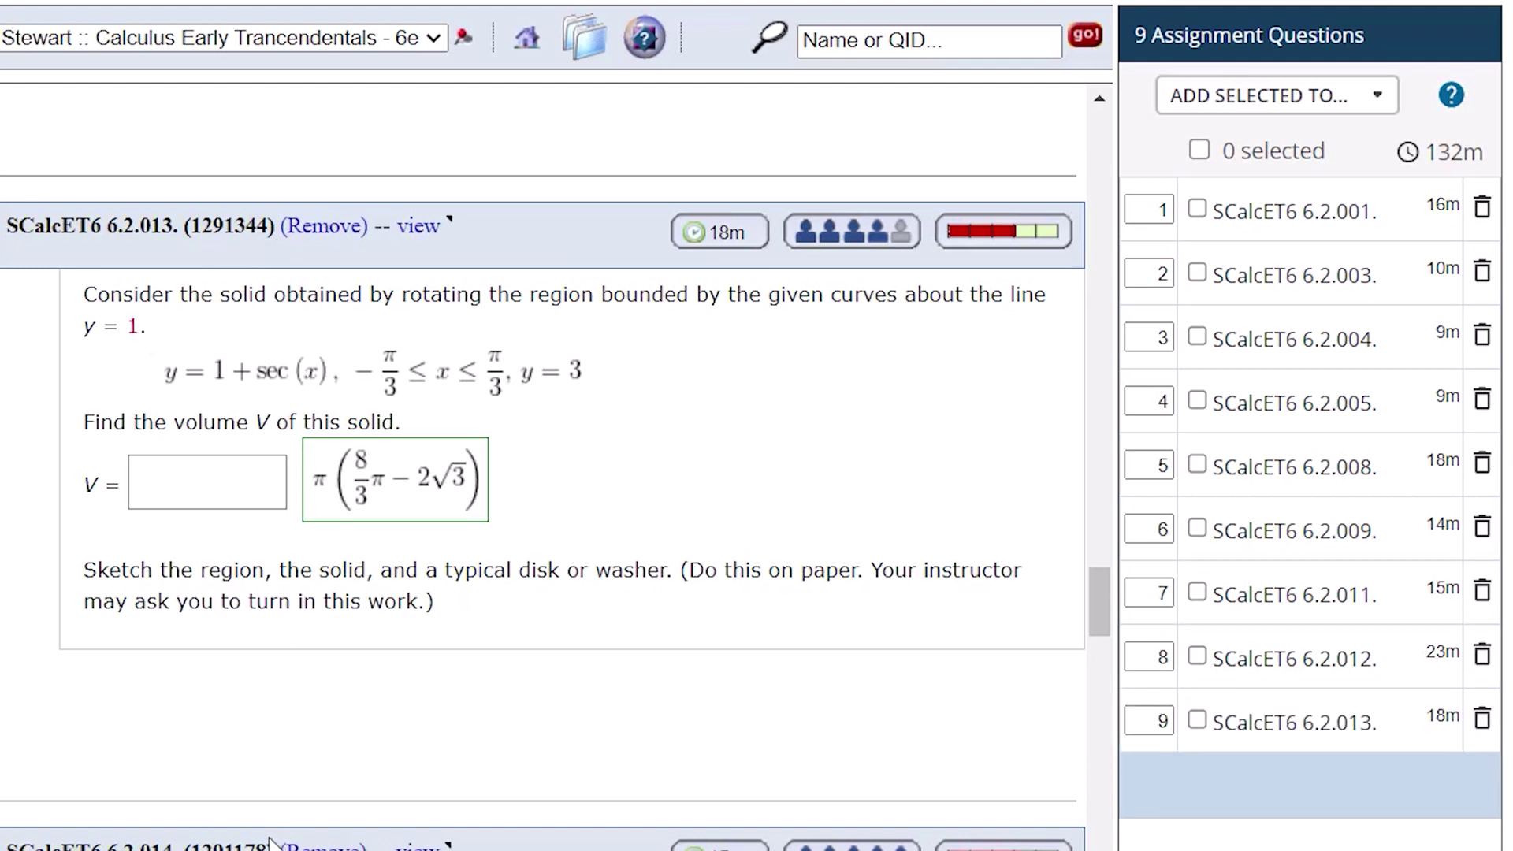
- Check questions 6.2.001, 6.2.004, 6.2.008, 6.2.011 and 6.2.013 for grouping
left_click(1197, 208)
left_click(1197, 338)
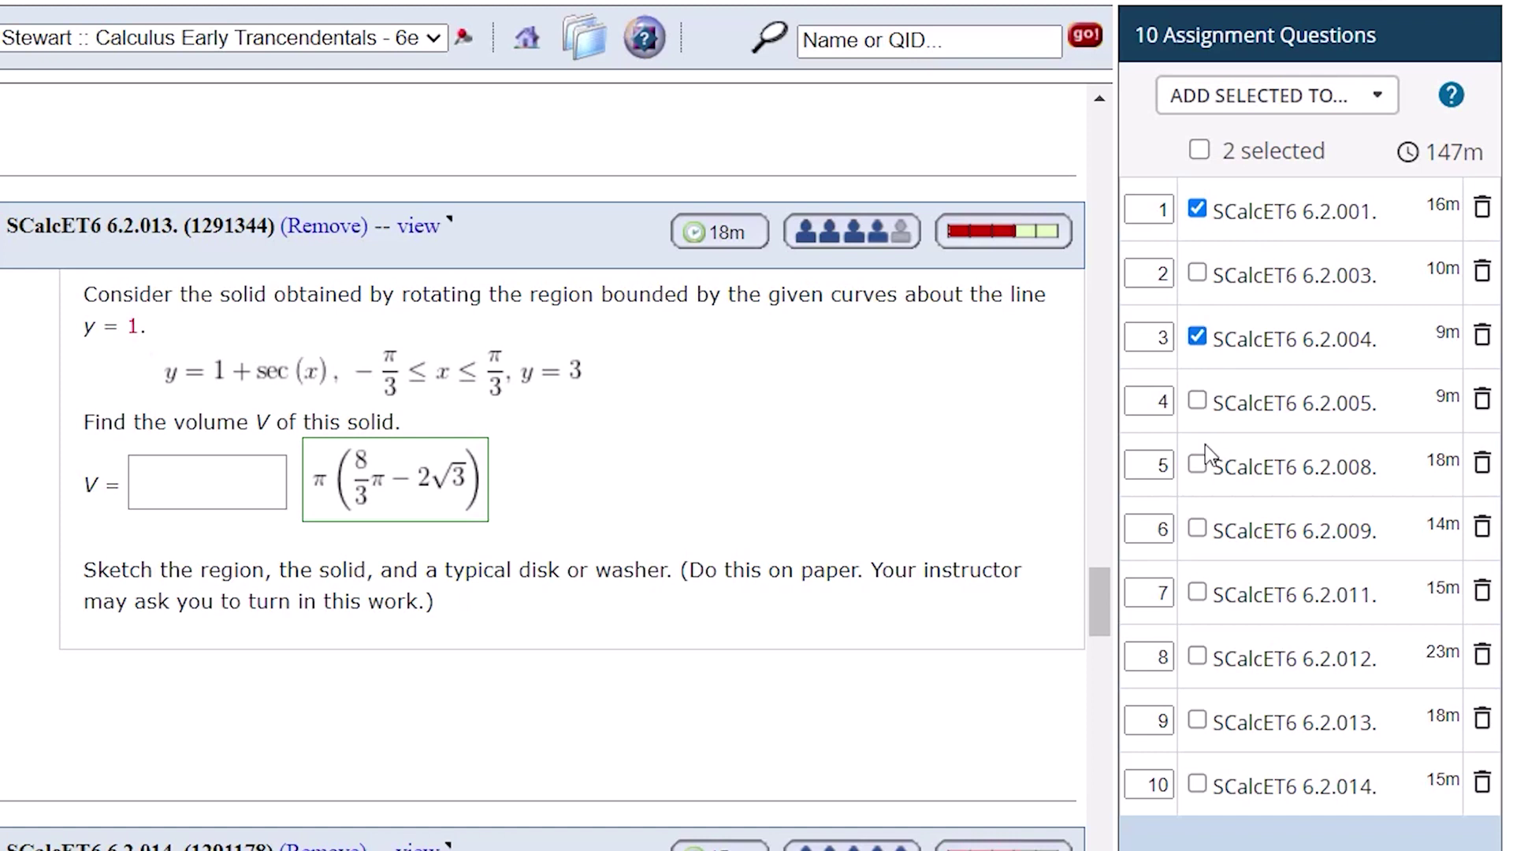
left_click(1197, 464)
left_click(1196, 592)
left_click(1198, 720)
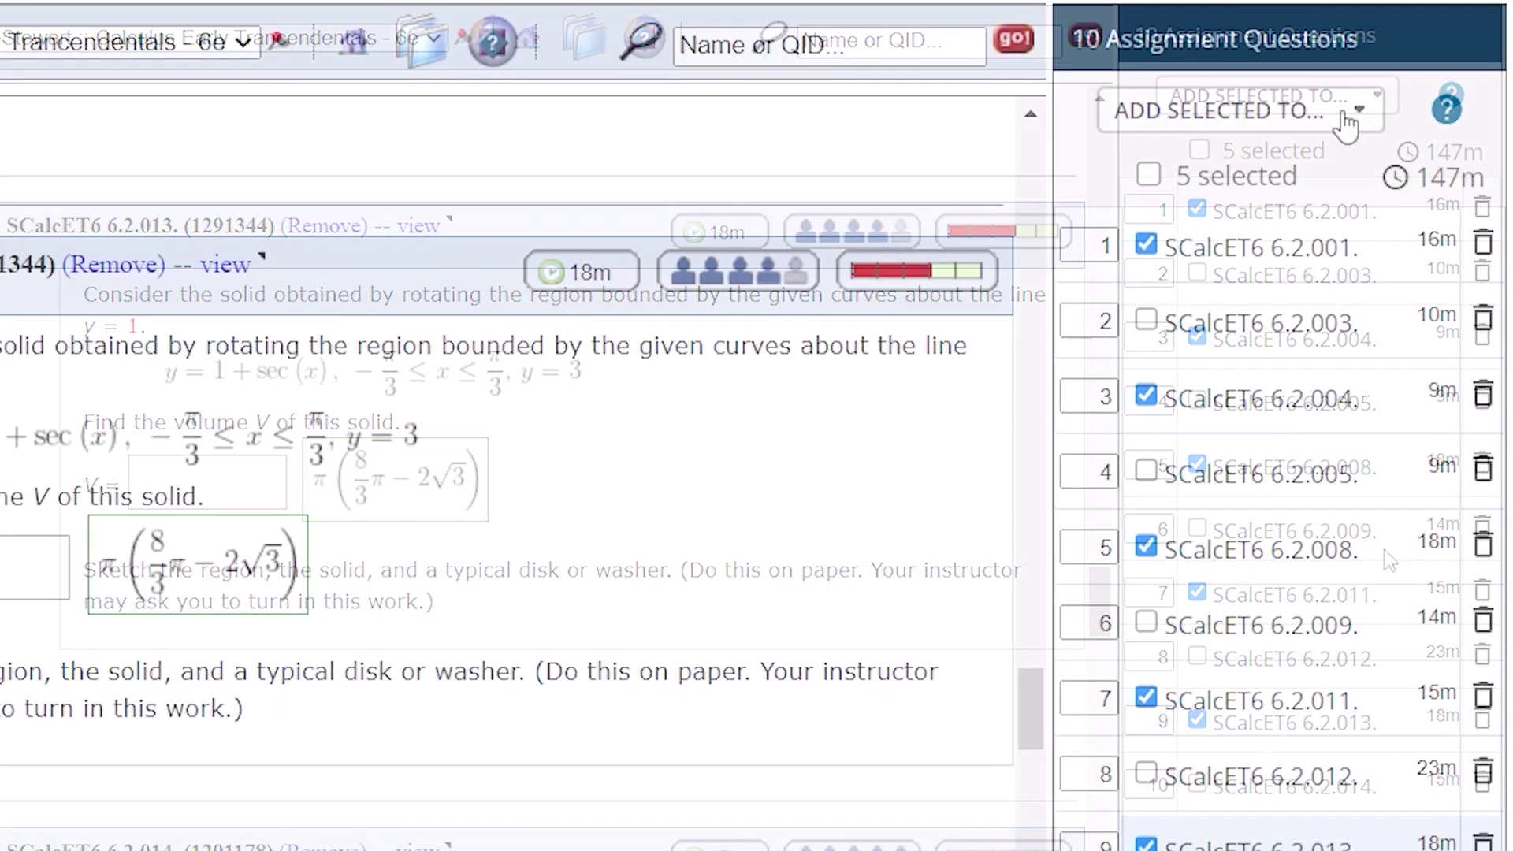
left_click(1346, 122)
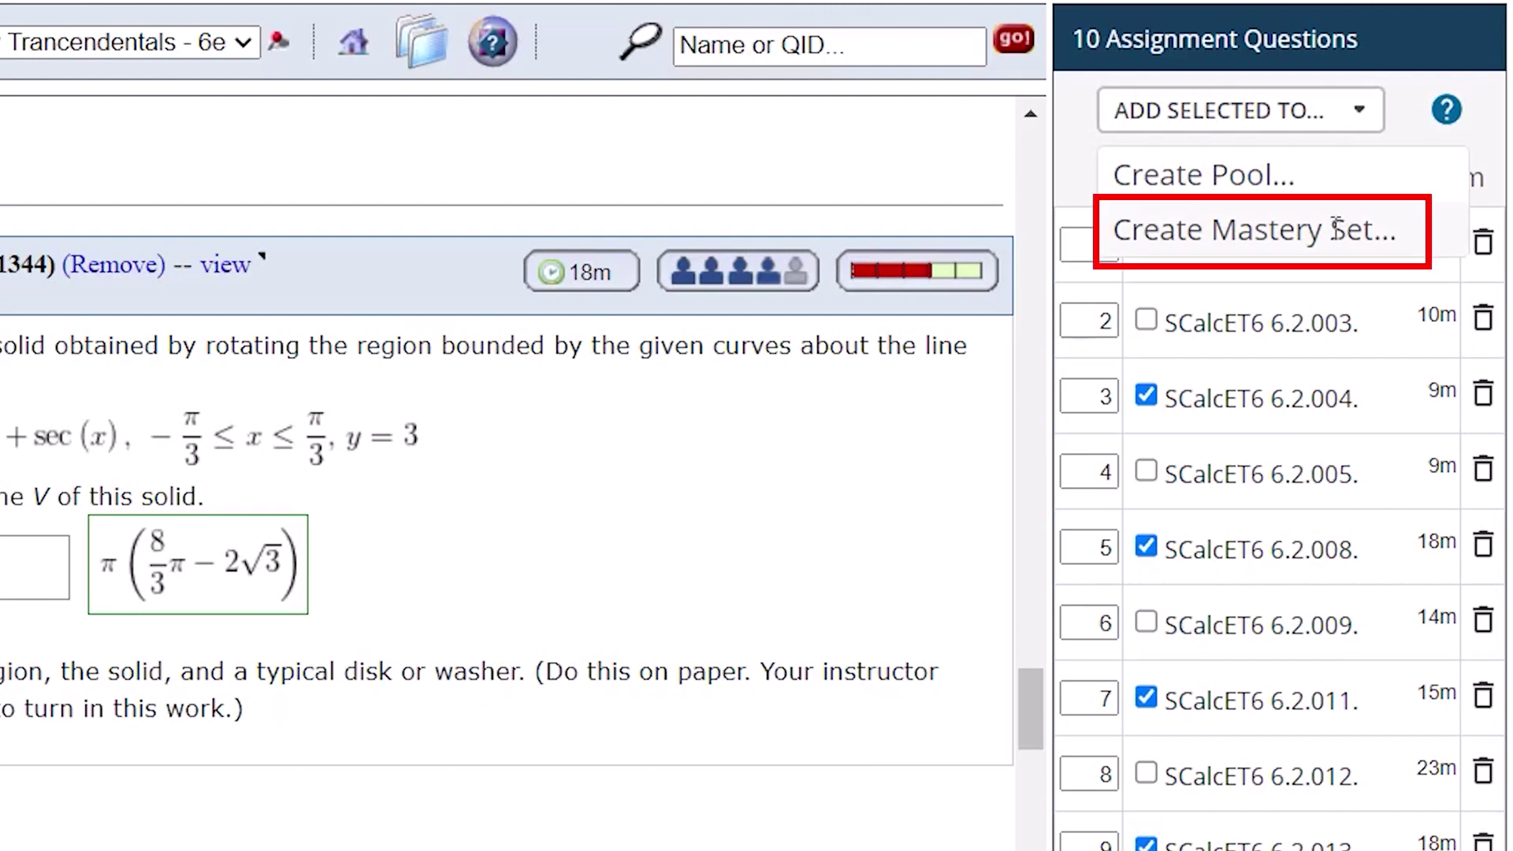
- Group the checked questions into a mastery set requiring 3 of 5 correct and update the assignment
left_click(1337, 228)
left_click(1361, 258)
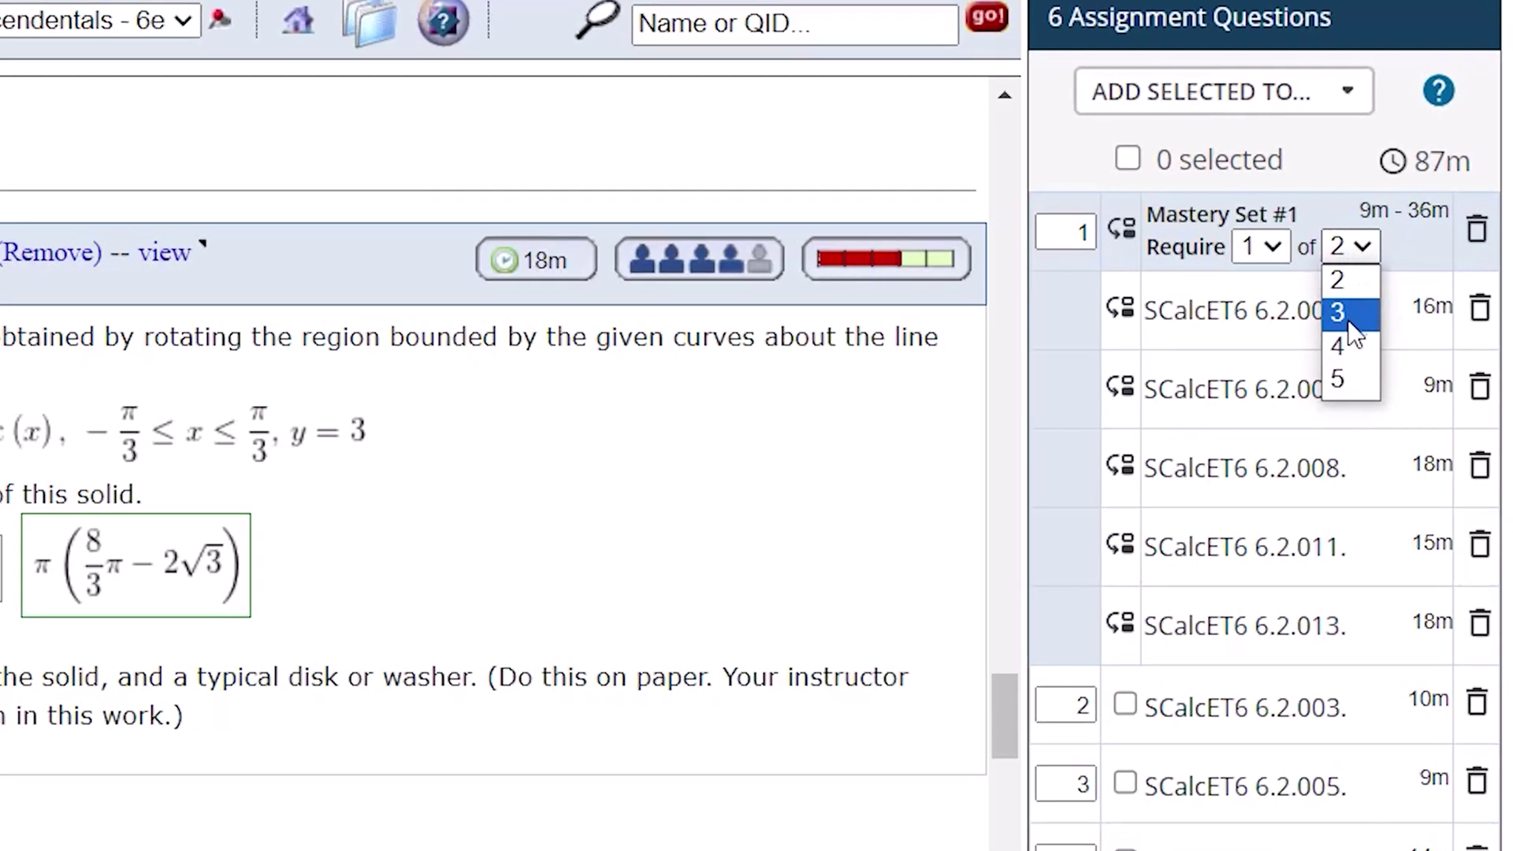
left_click(1339, 379)
left_click(1260, 246)
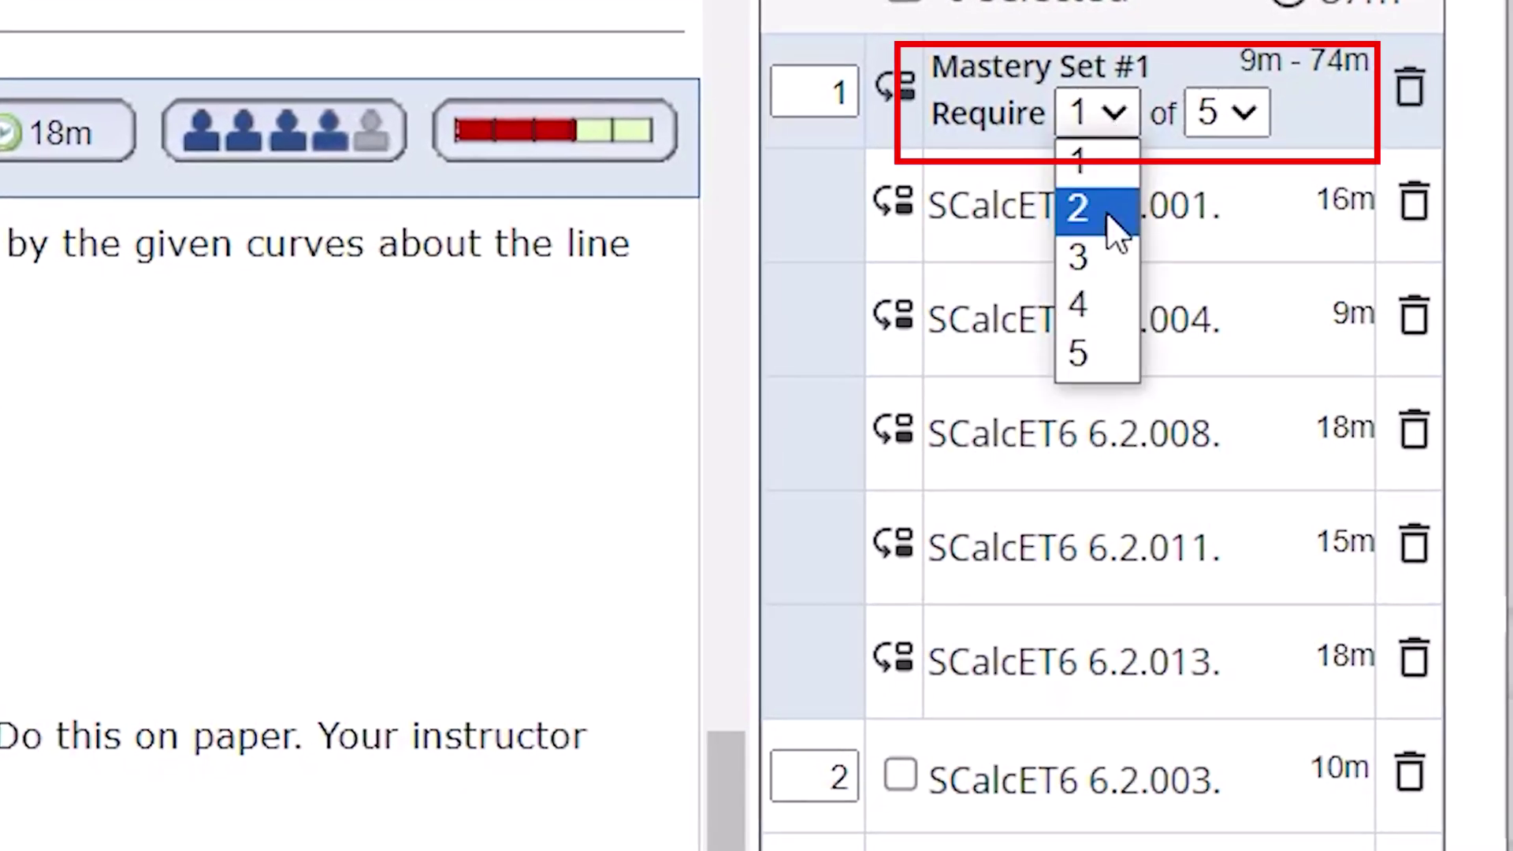
left_click(1108, 257)
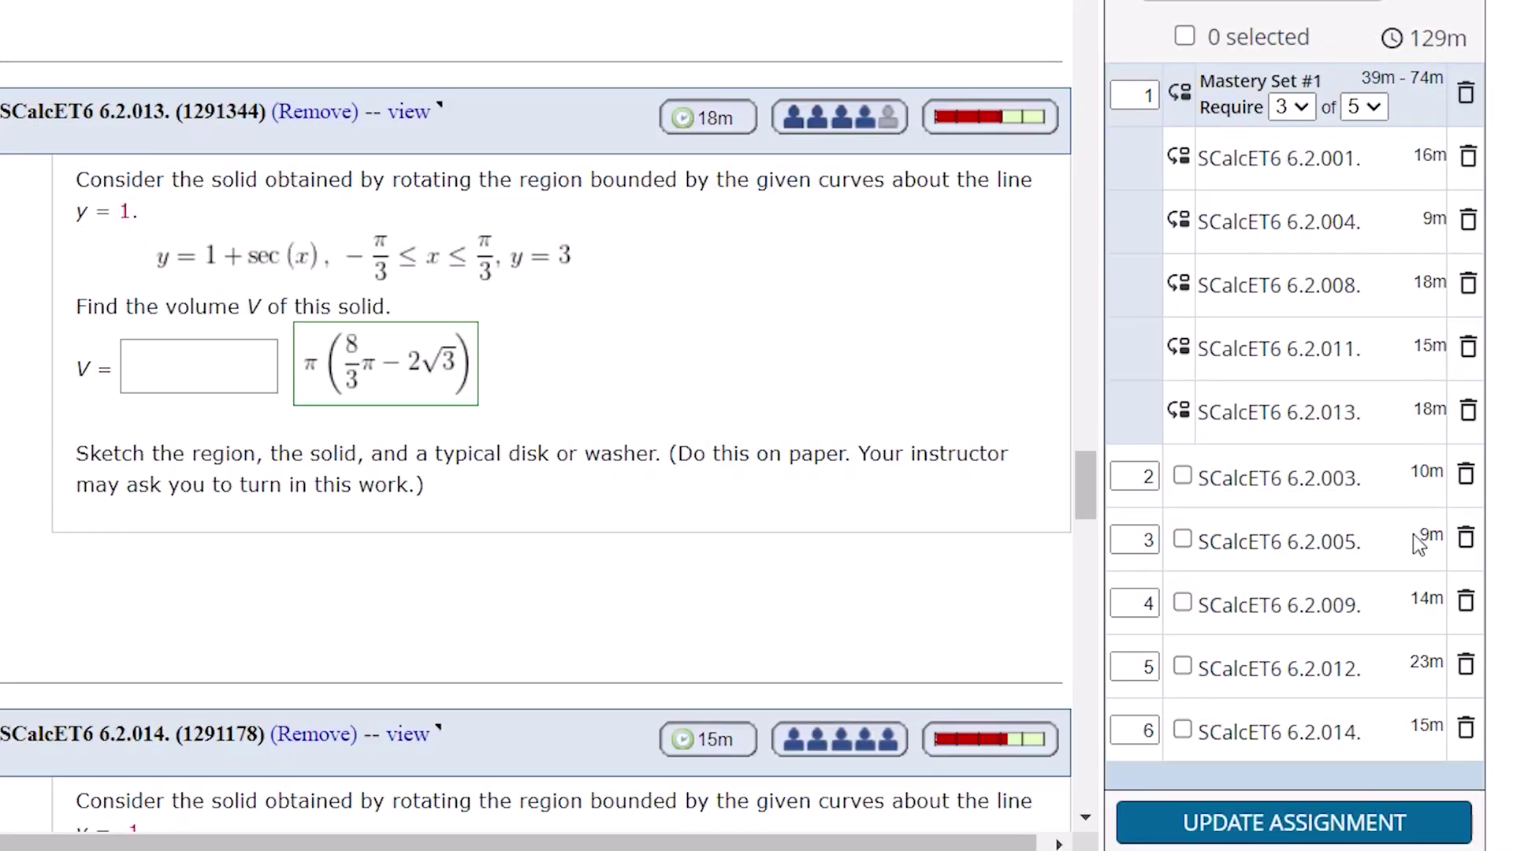
left_click(1343, 822)
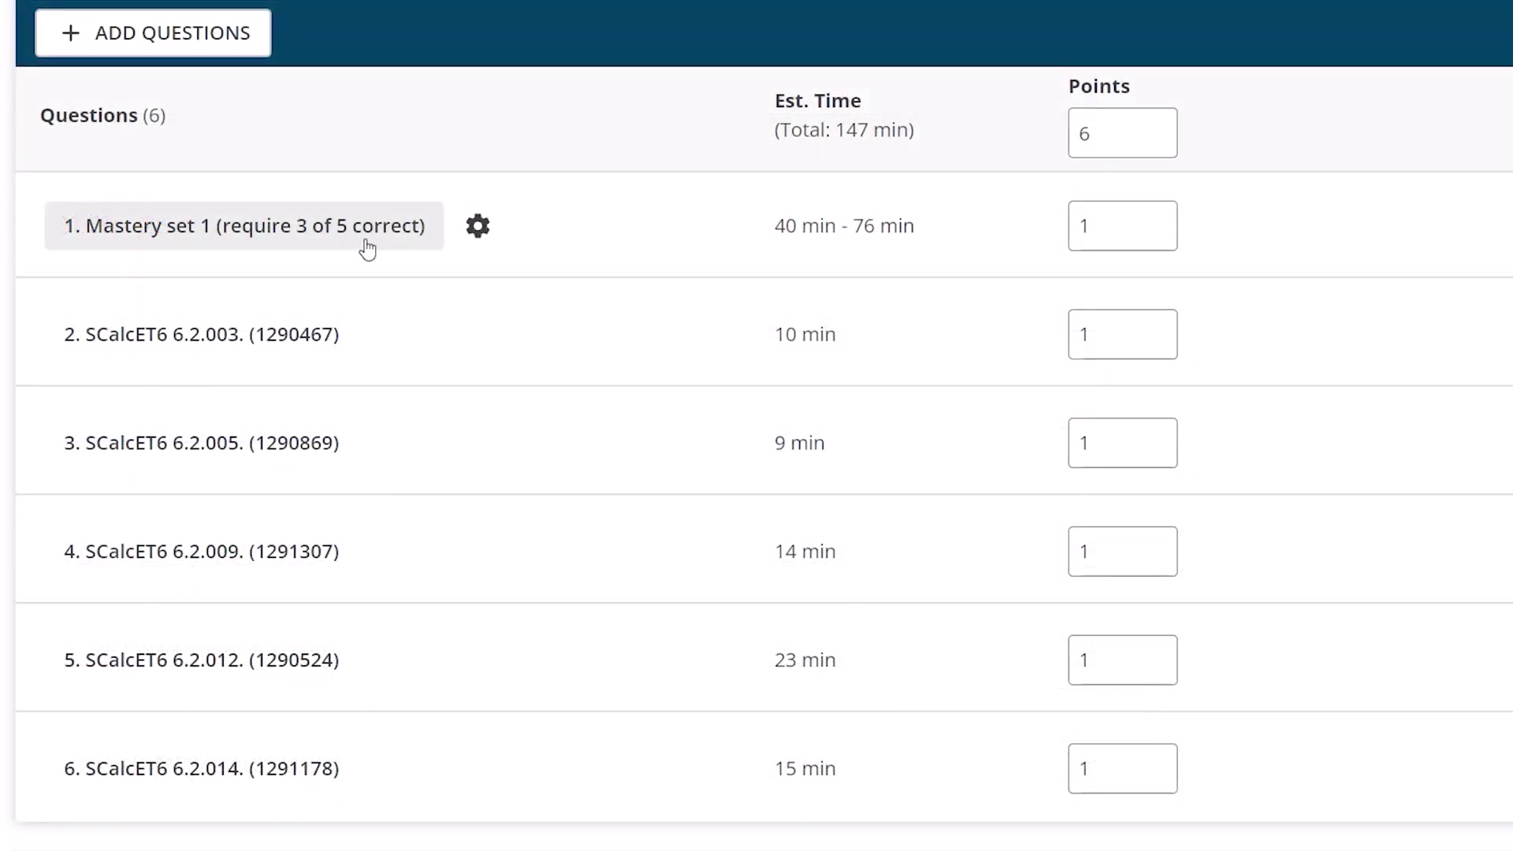
- Preview Mastery set 1's questions and confirm its 5 set submissions and 3-of-5 requirement
left_click(367, 249)
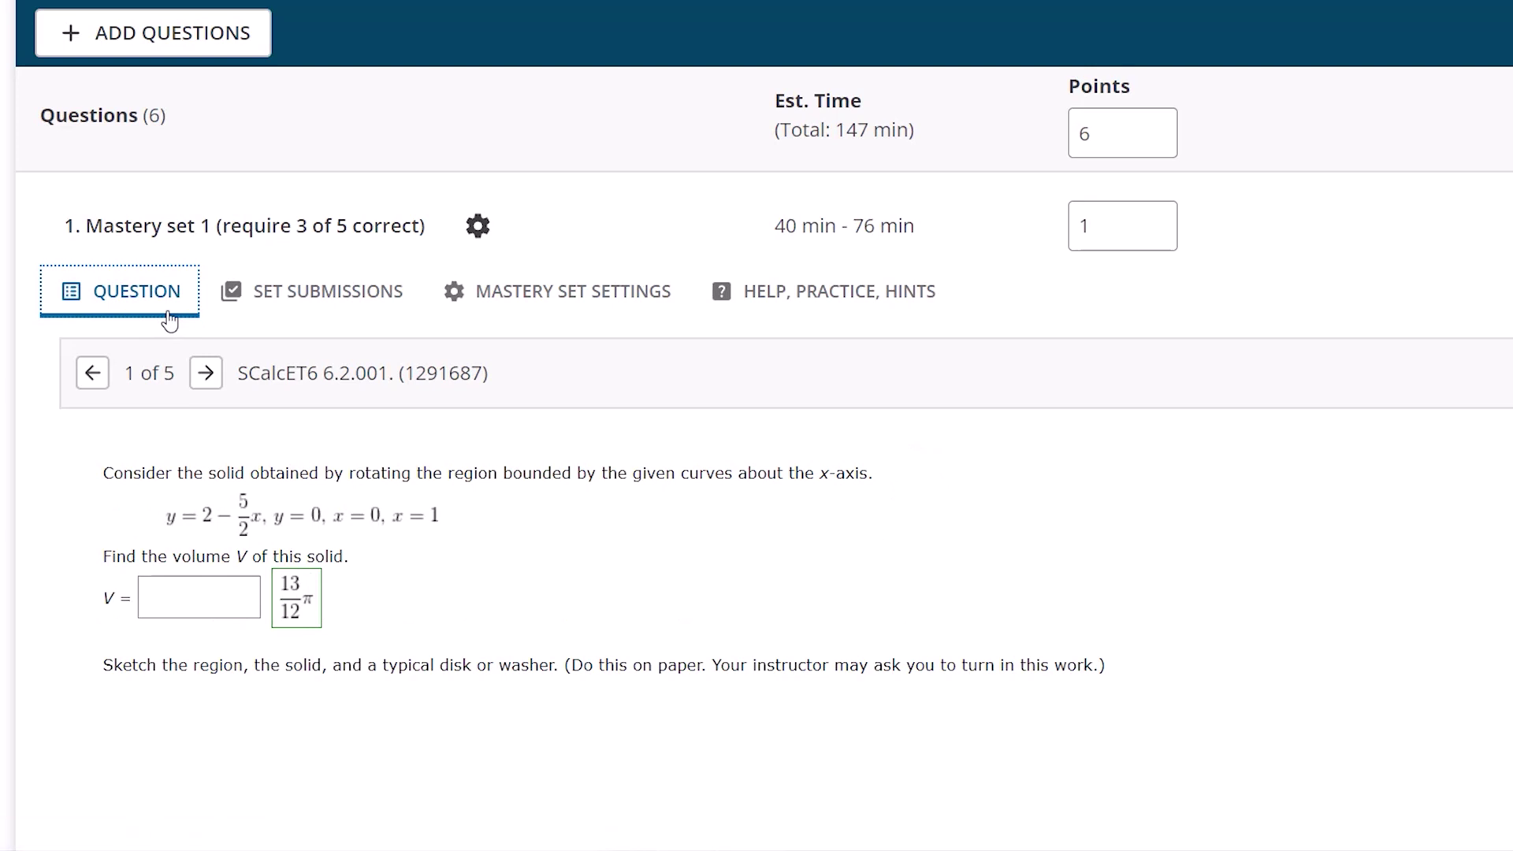
left_click(208, 375)
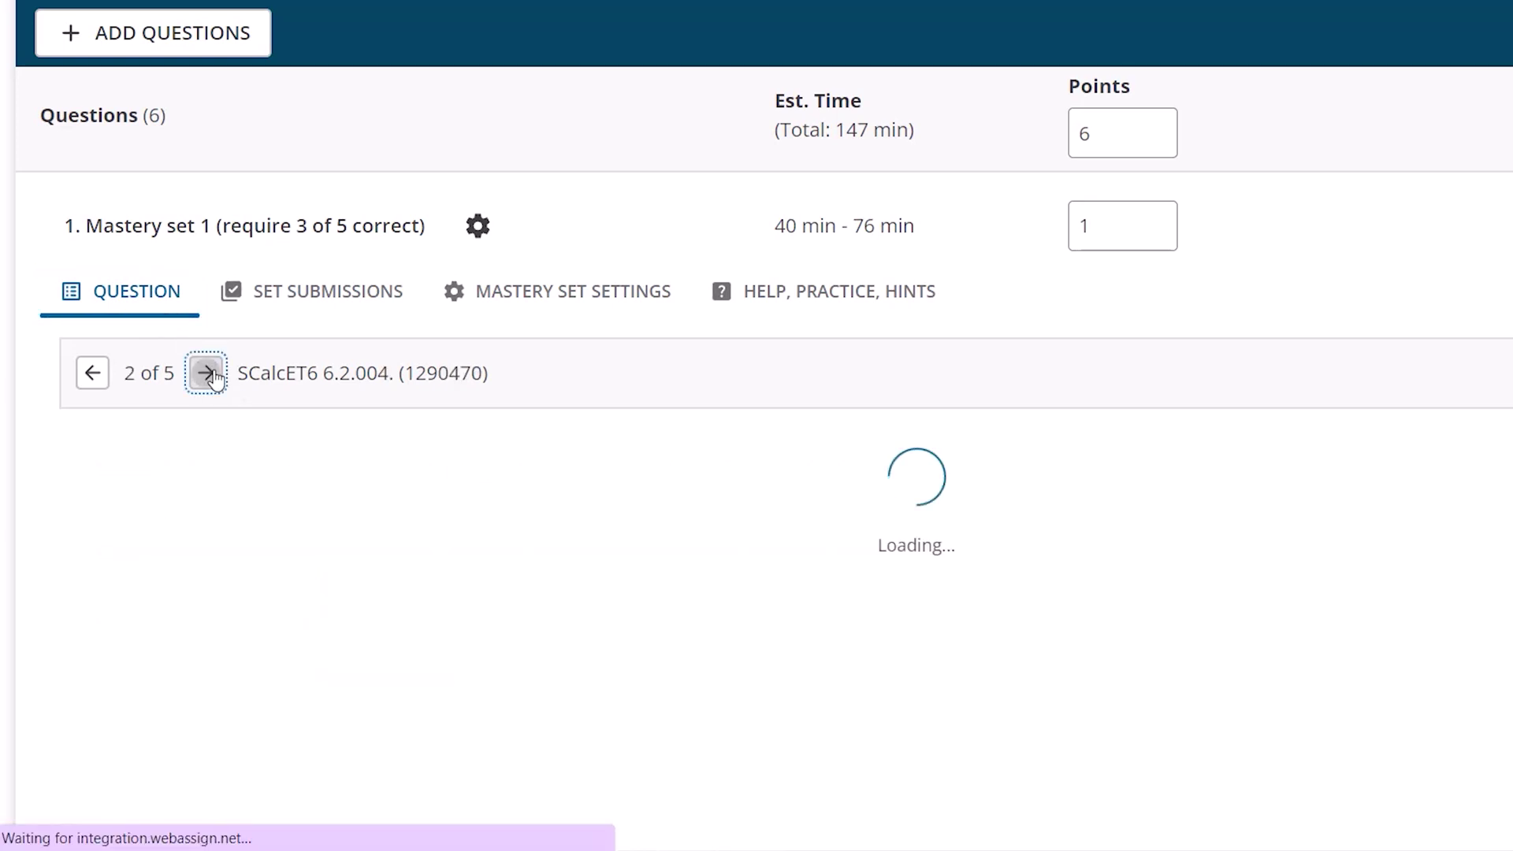
left_click(208, 375)
left_click(329, 312)
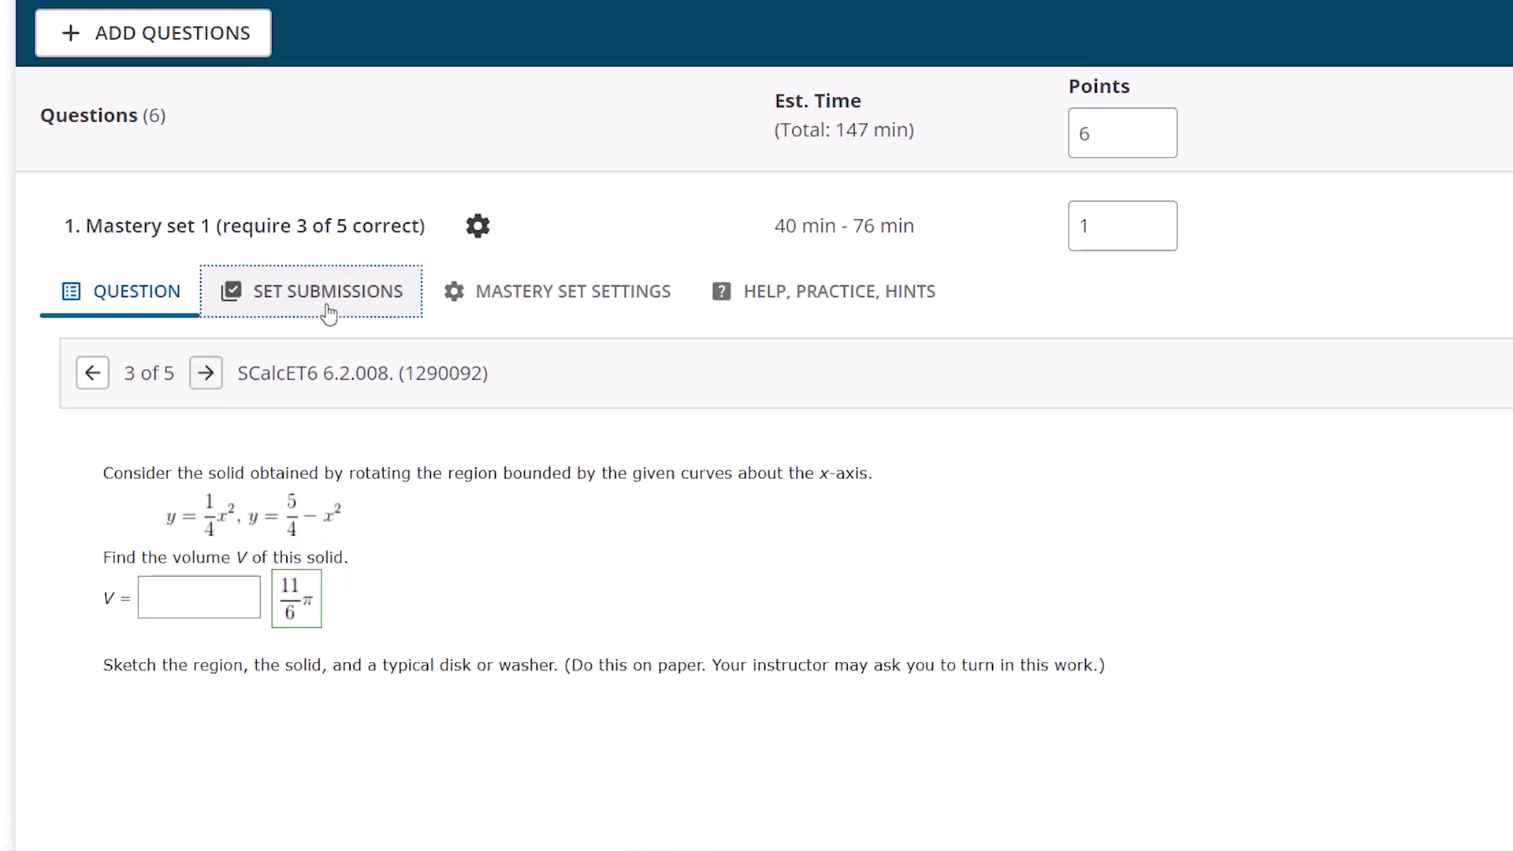
left_click(549, 314)
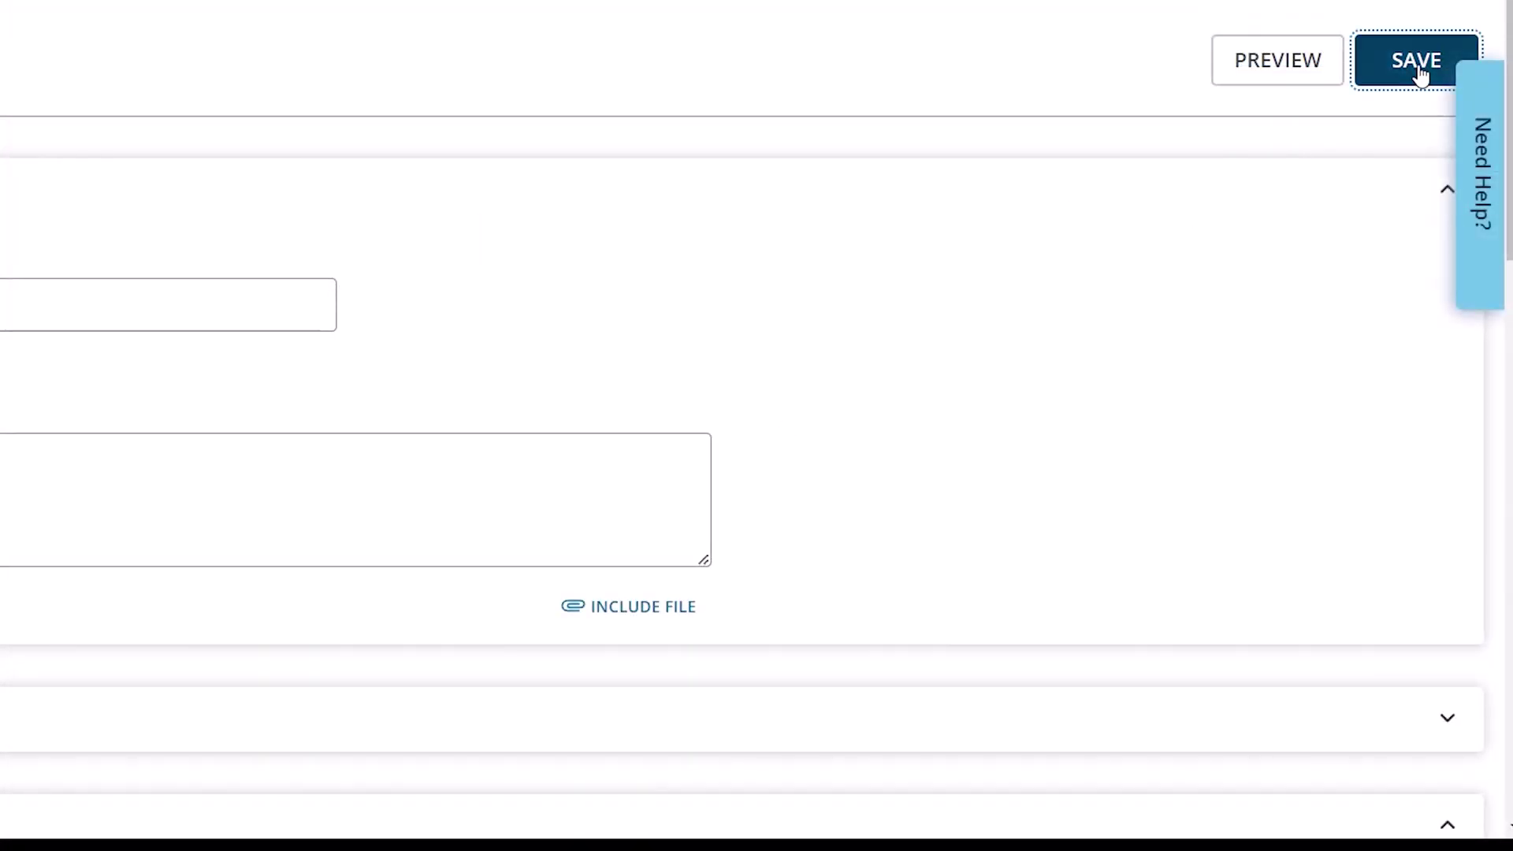
- Save the assignment and schedule it due Fri, Jan 5 at 11:59pm
left_click(1417, 71)
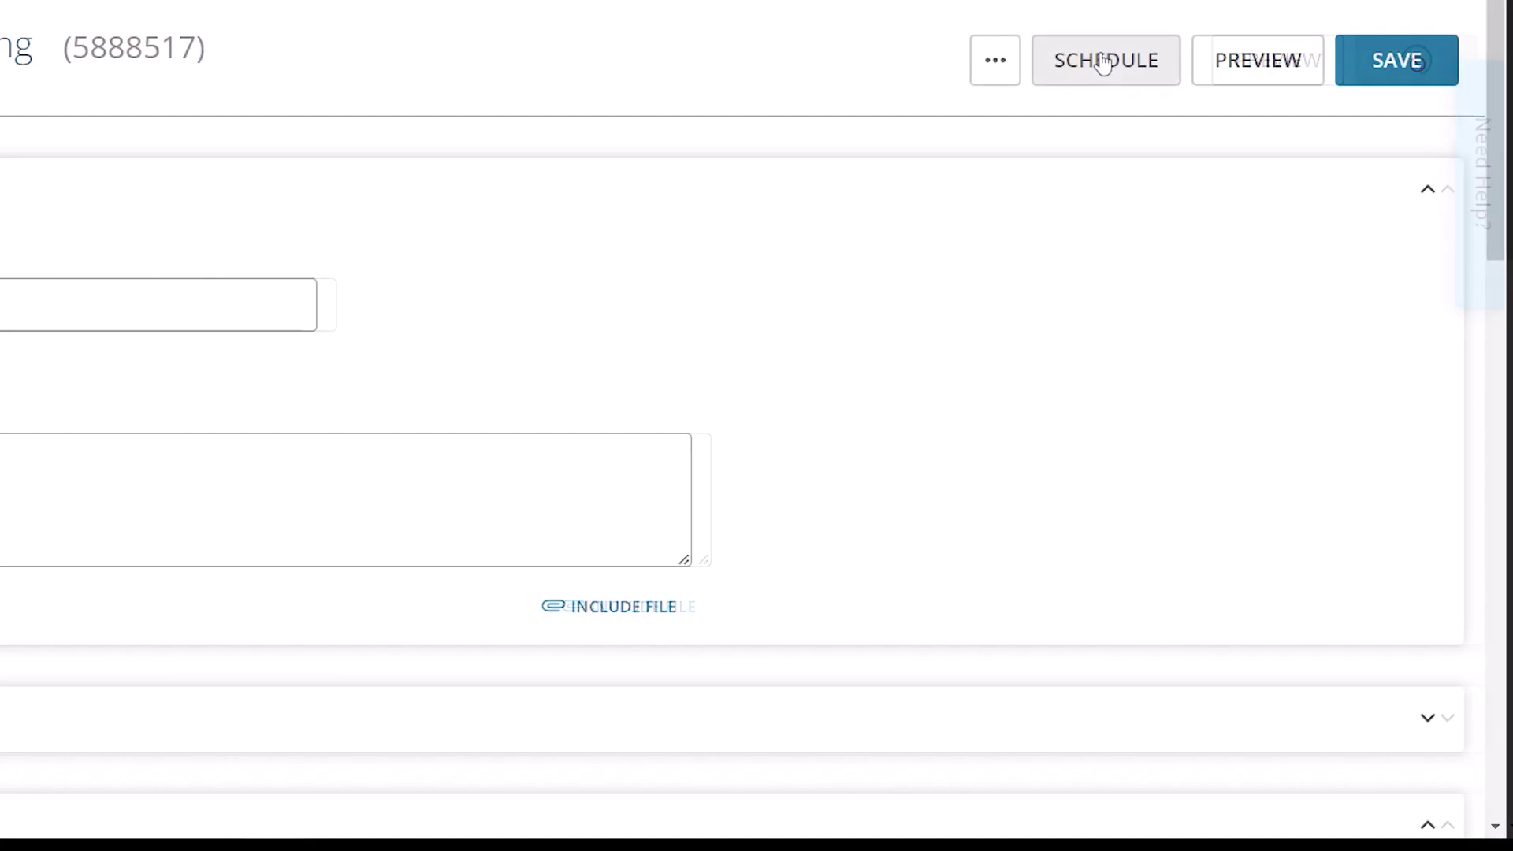
left_click(1103, 61)
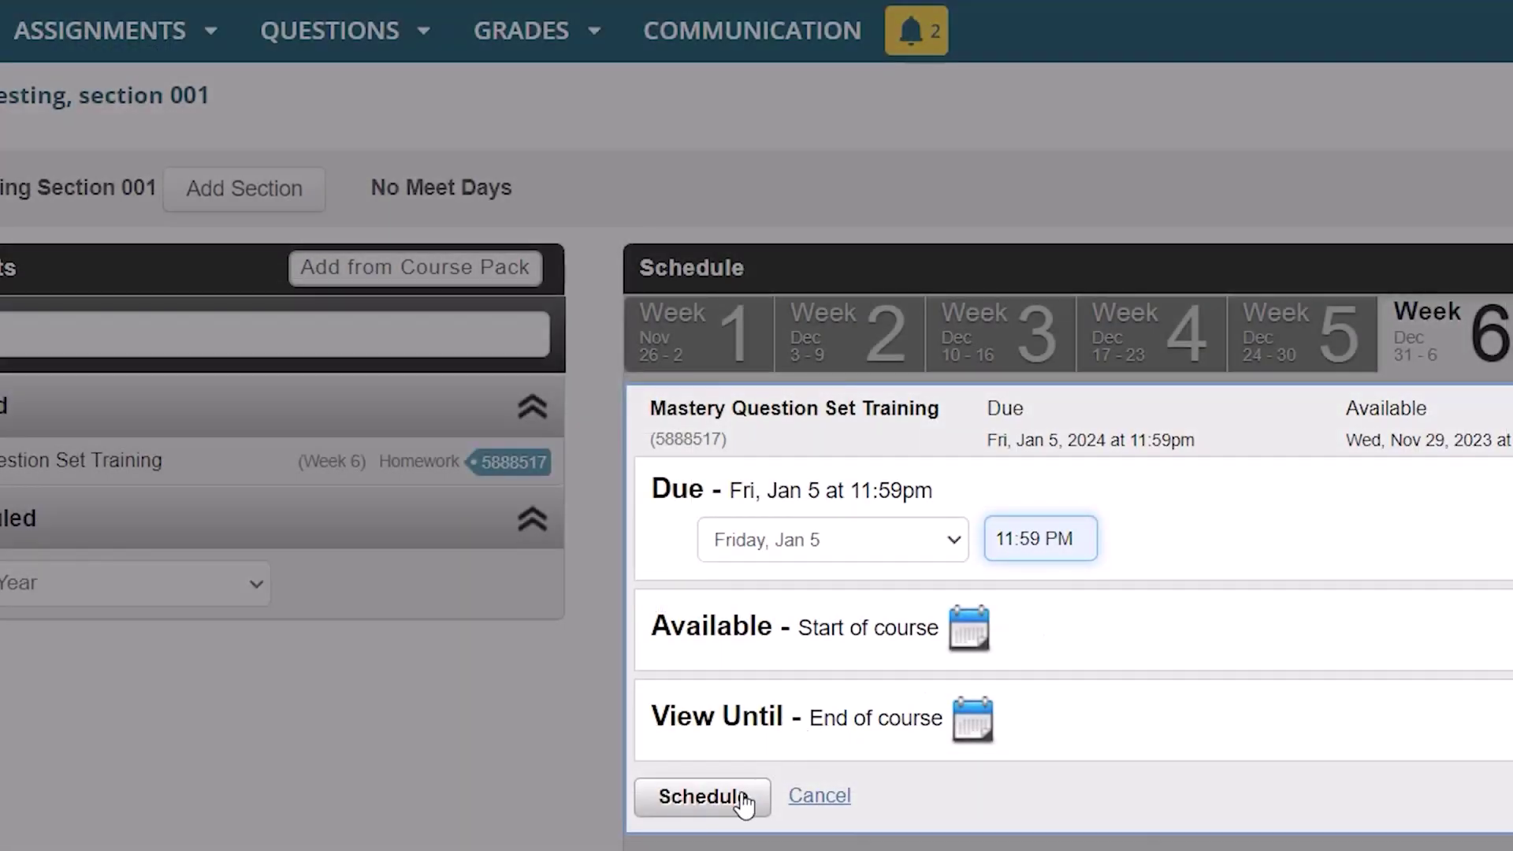
left_click(740, 794)
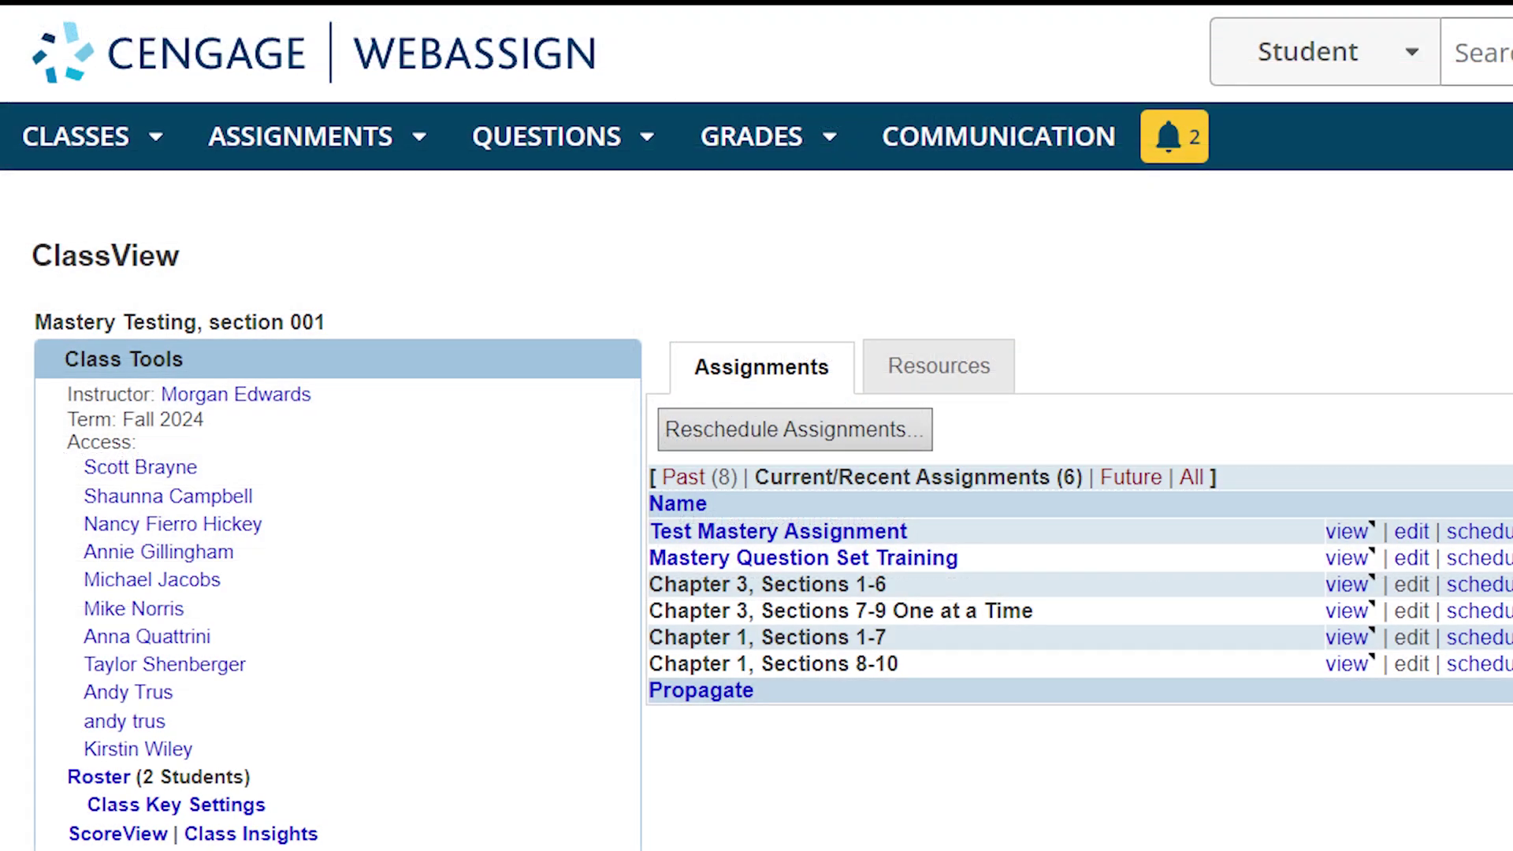